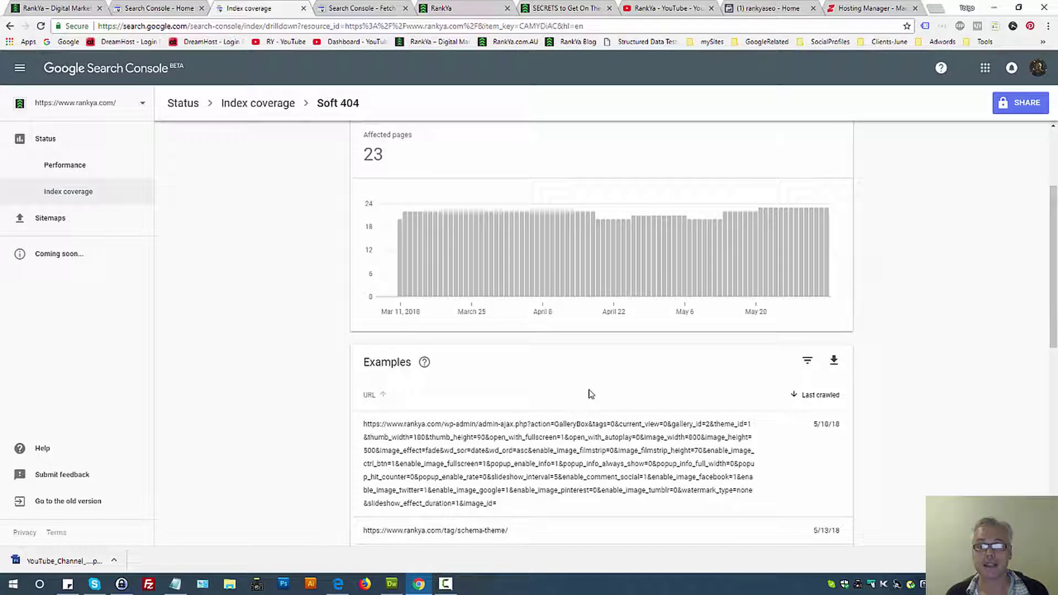
Filter the Soft 404 report by /page-sitemap.xml and /post-sitemap.xml in turn, and return it to All known pages.
scroll(588, 393, "up", 3)
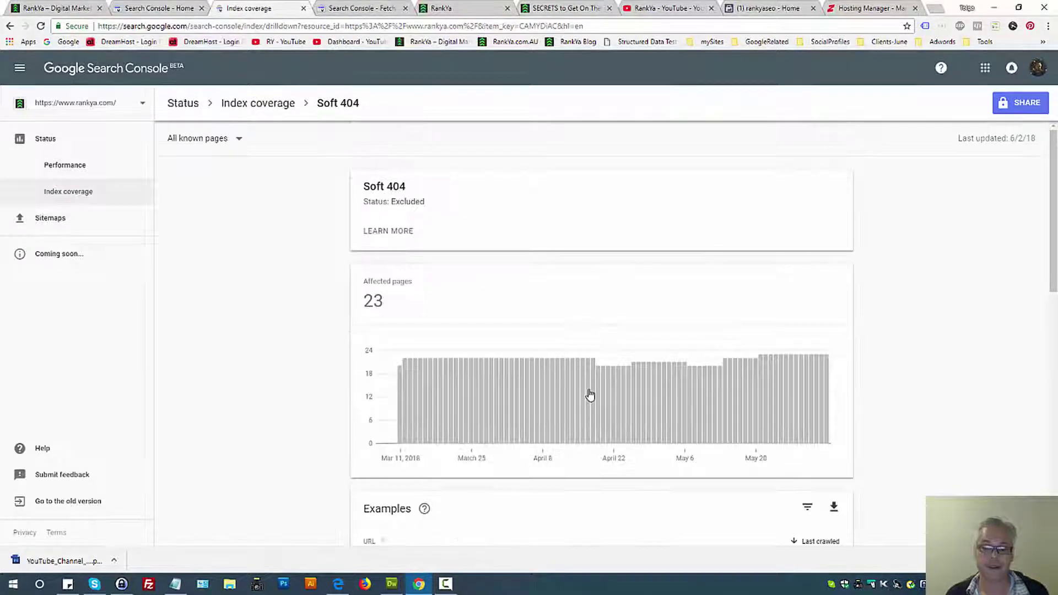
left_click(238, 142)
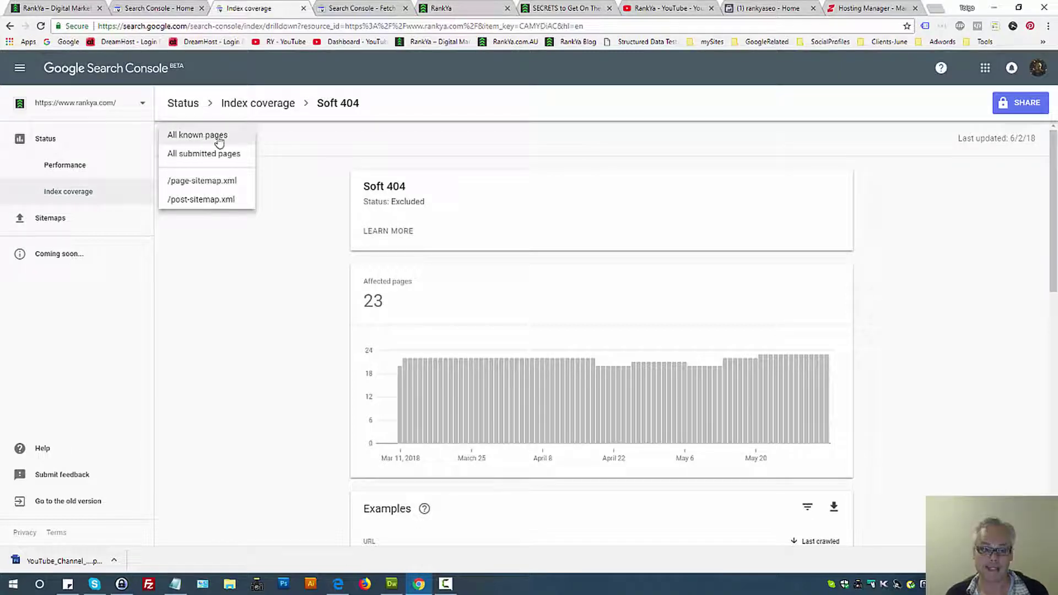
left_click(208, 181)
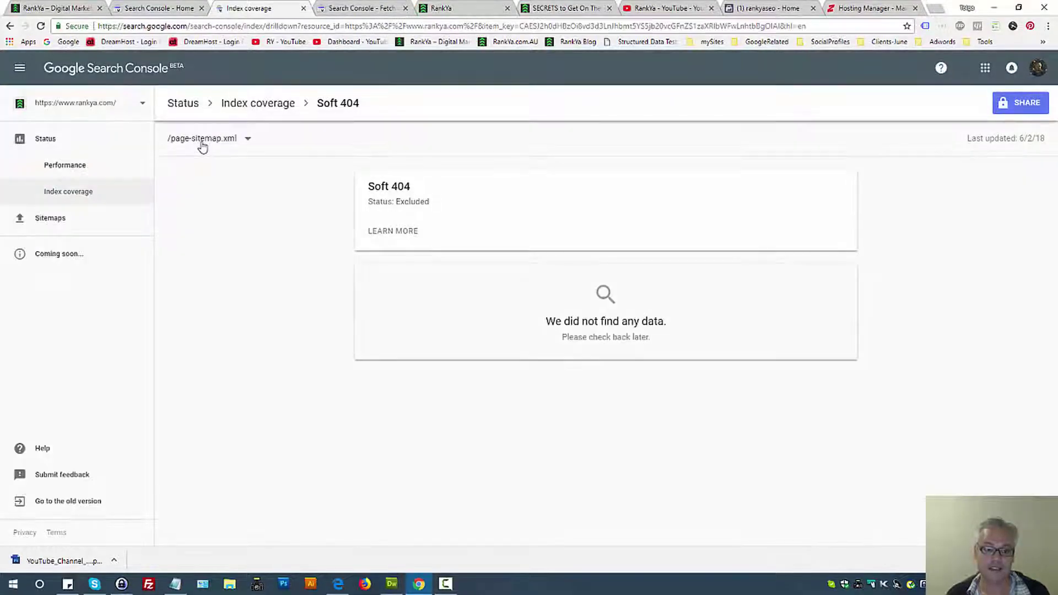
left_click(202, 144)
left_click(193, 199)
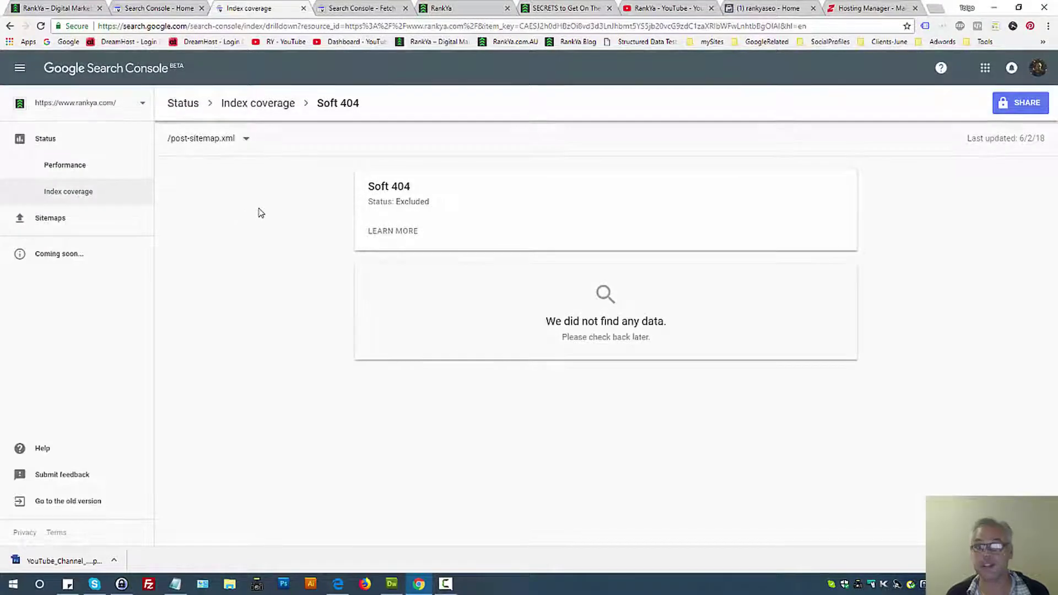
left_click(236, 140)
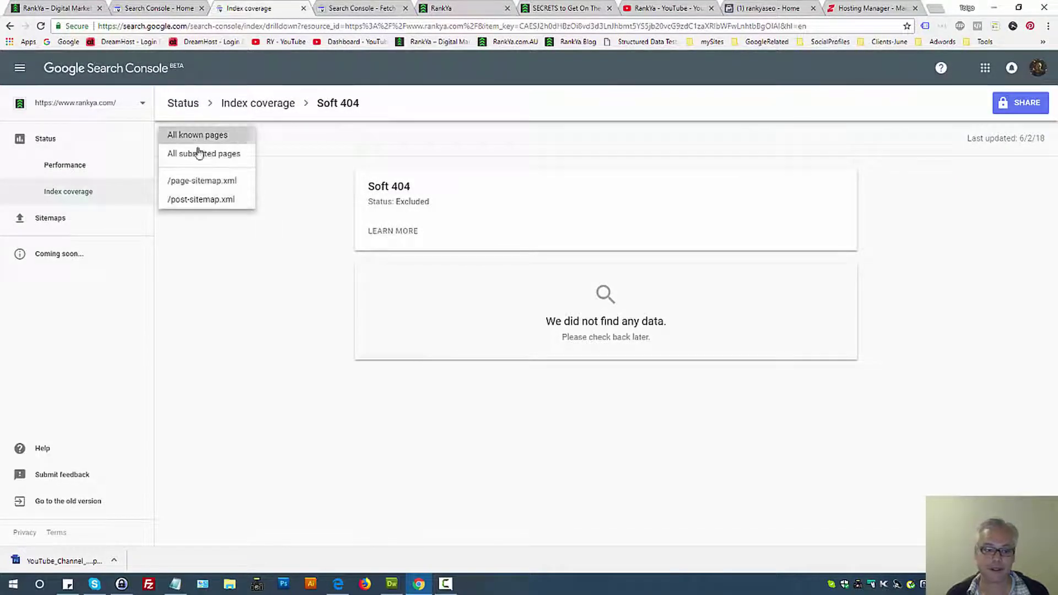
left_click(197, 135)
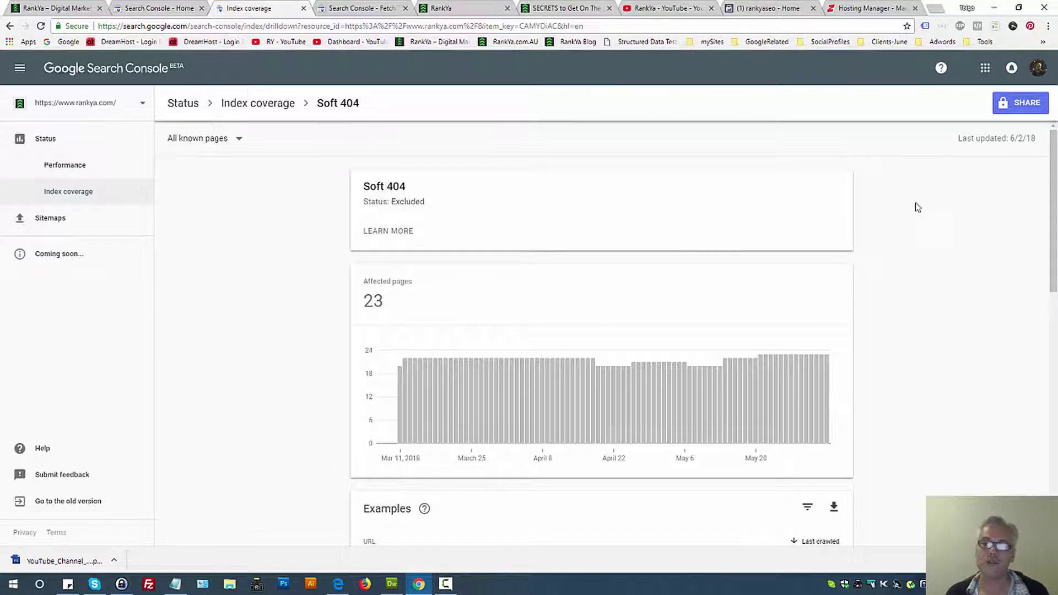
Search the Search Console help for the report's title, "Soft 404".
left_click(941, 71)
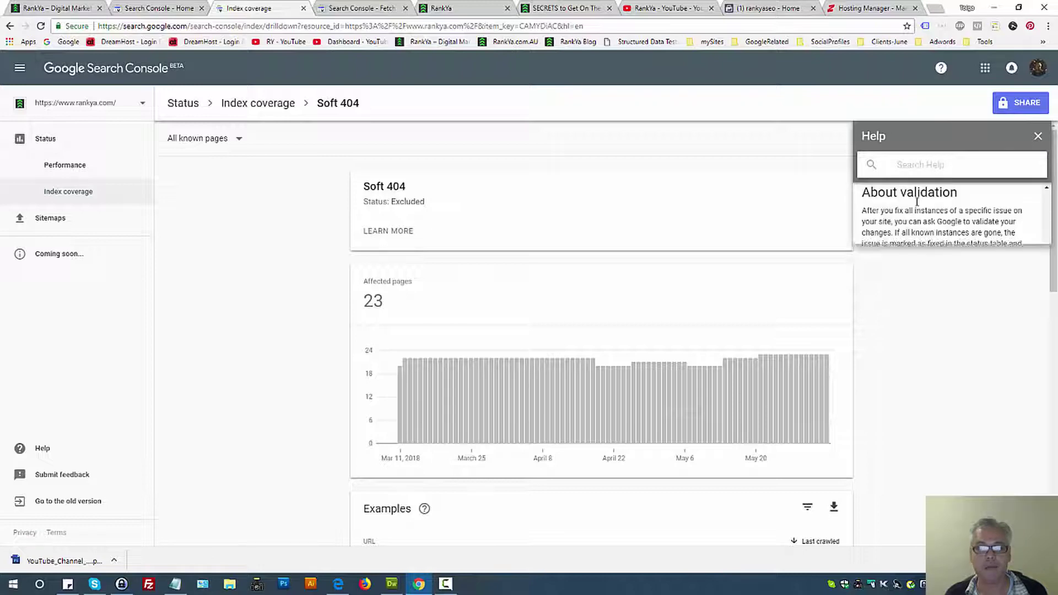
triple_click(373, 187)
key("ctrl+c")
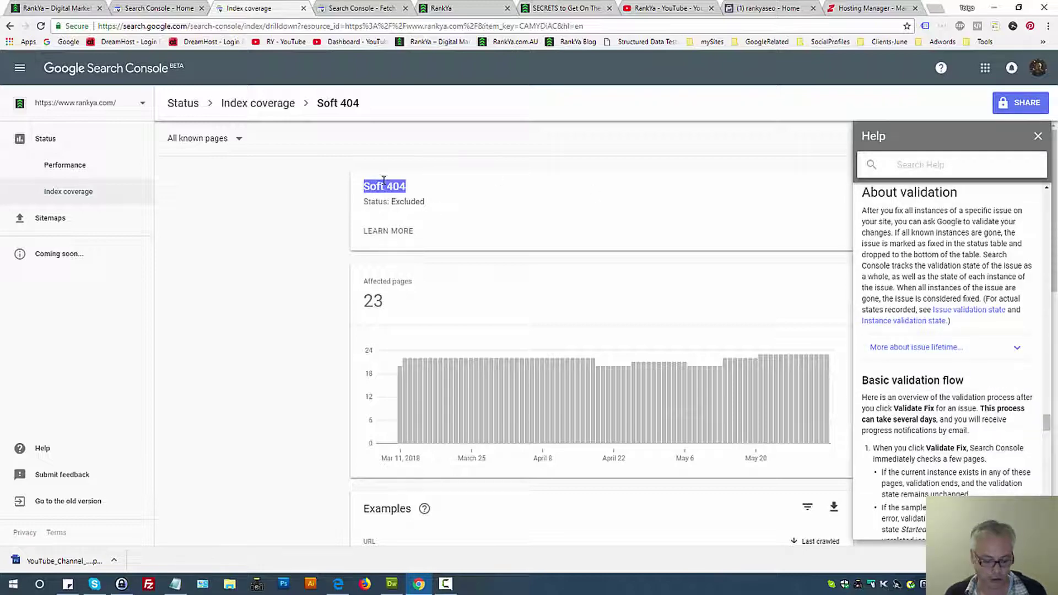
left_click(916, 171)
key("ctrl+v")
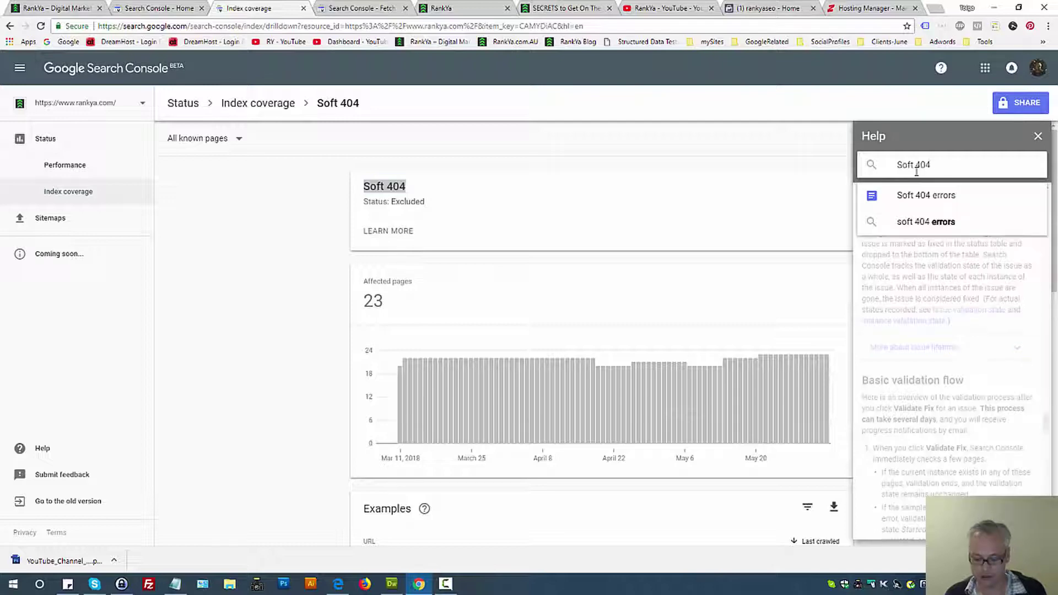
key("Return")
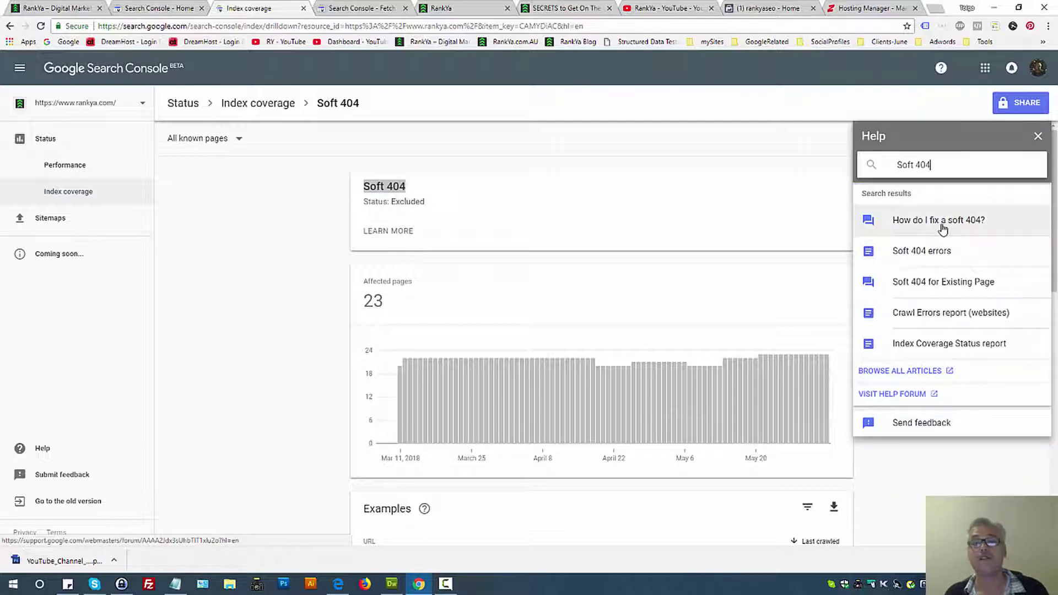
View the help thread "How do I fix a soft 404?" and close the help.
left_click(942, 230)
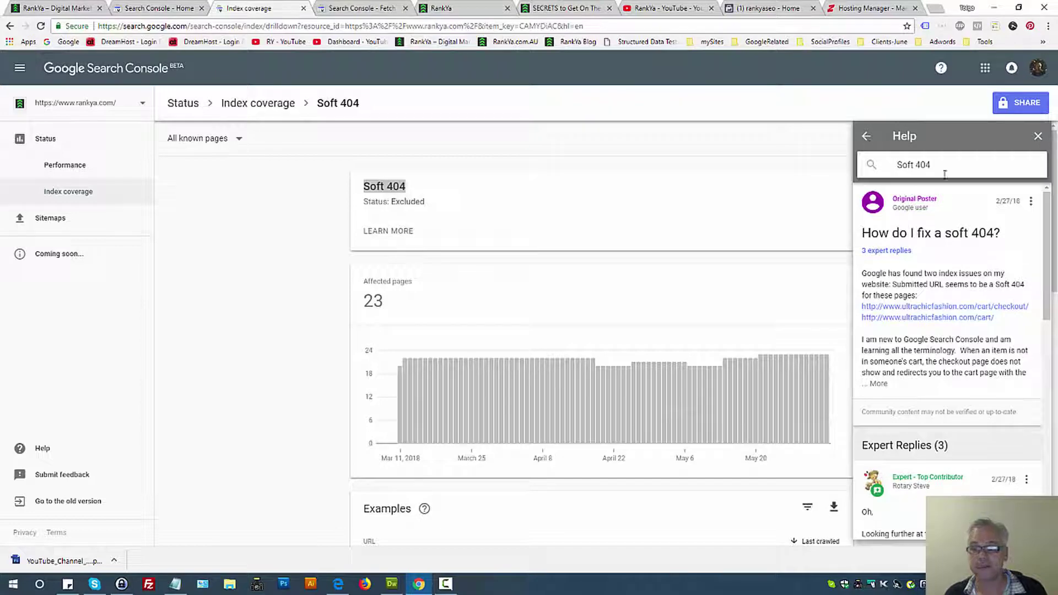
left_click(865, 136)
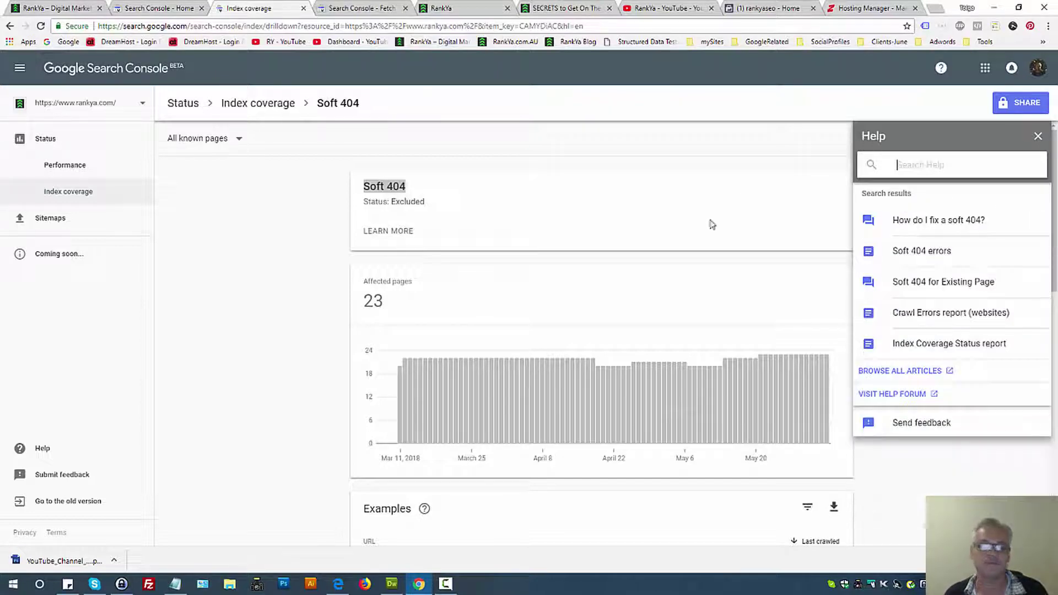
left_click(1037, 136)
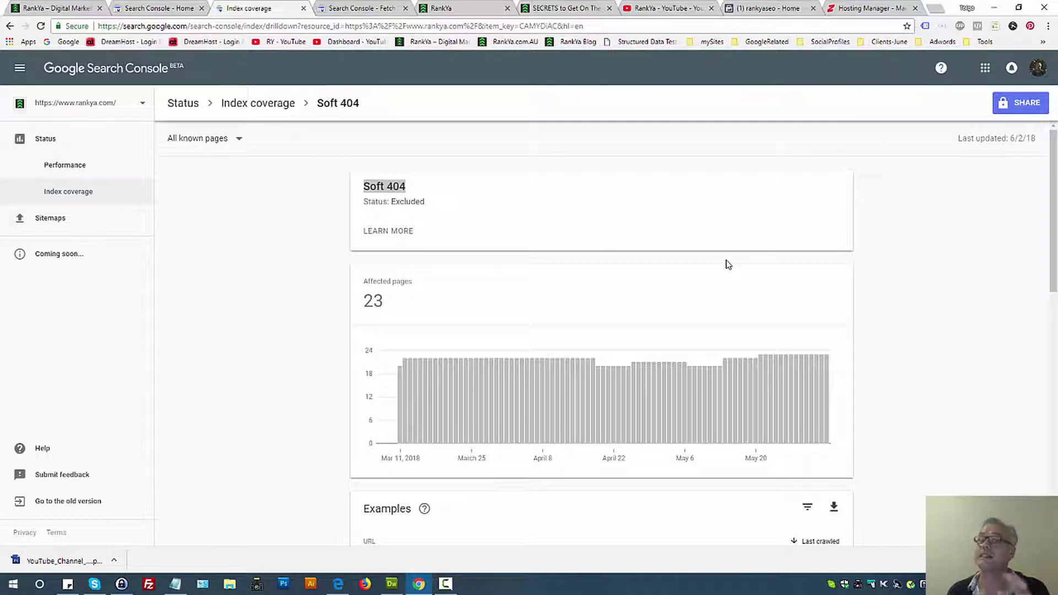
Open the first example URL, the admin-ajax.php GalleryBox address, in a new tab and check what the page says.
scroll(633, 262, "down", 5)
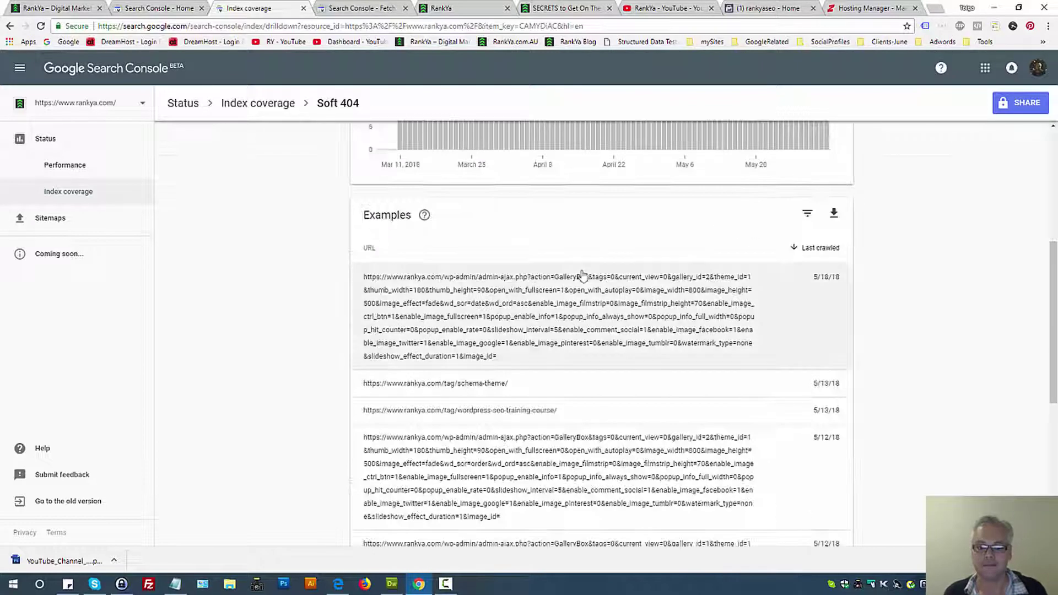
left_click(474, 304)
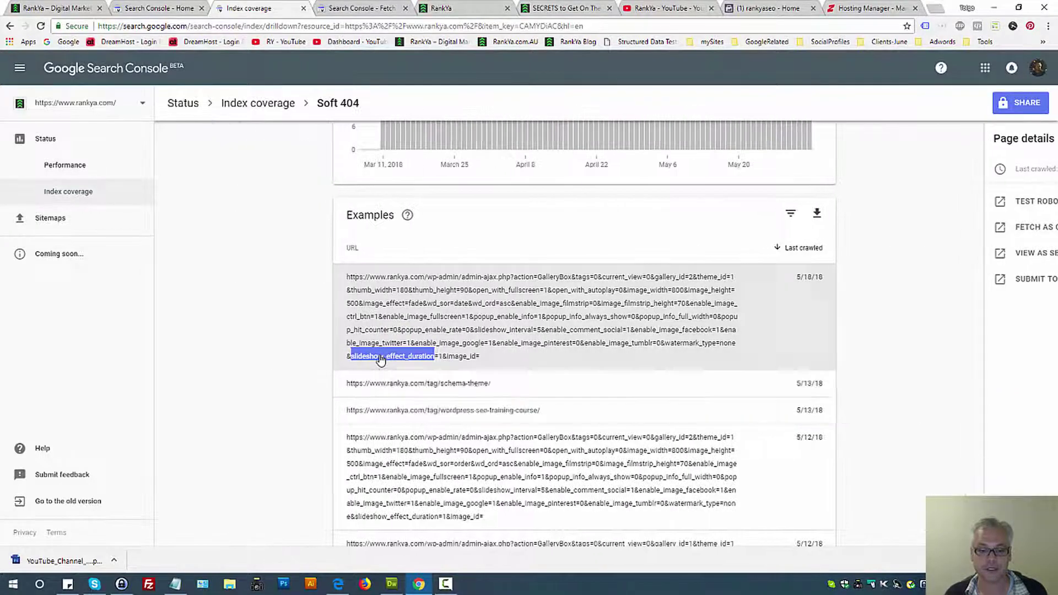
triple_click(380, 358)
right_click(401, 315)
left_click(463, 334)
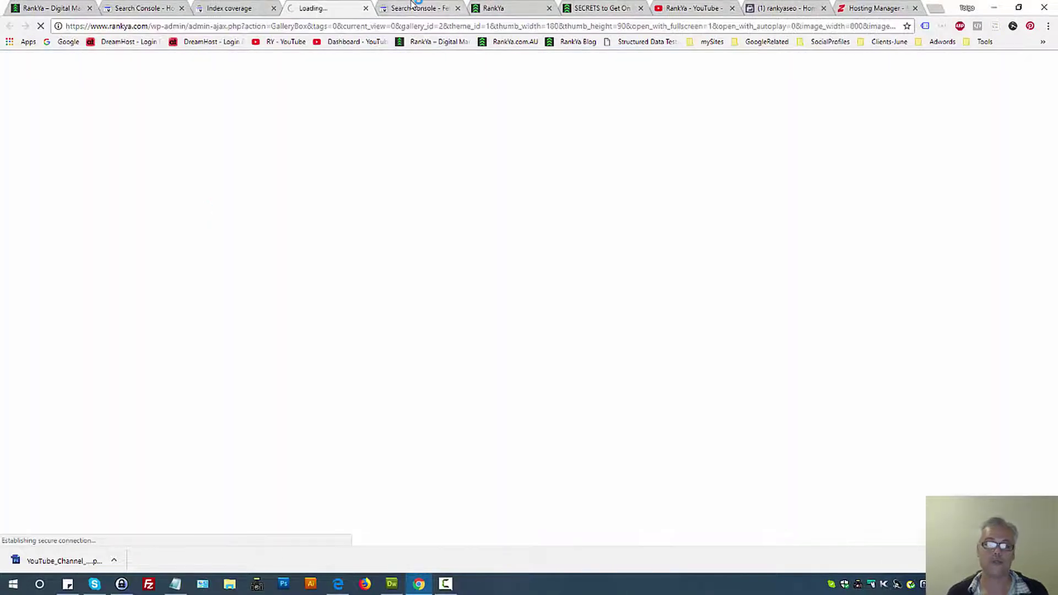
left_click(361, 22)
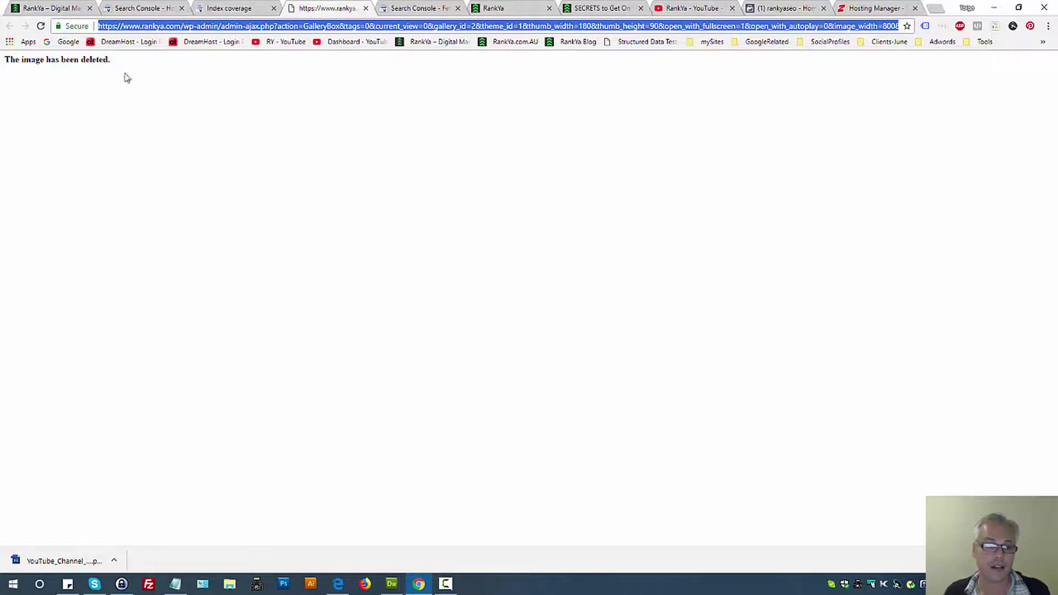
triple_click(88, 58)
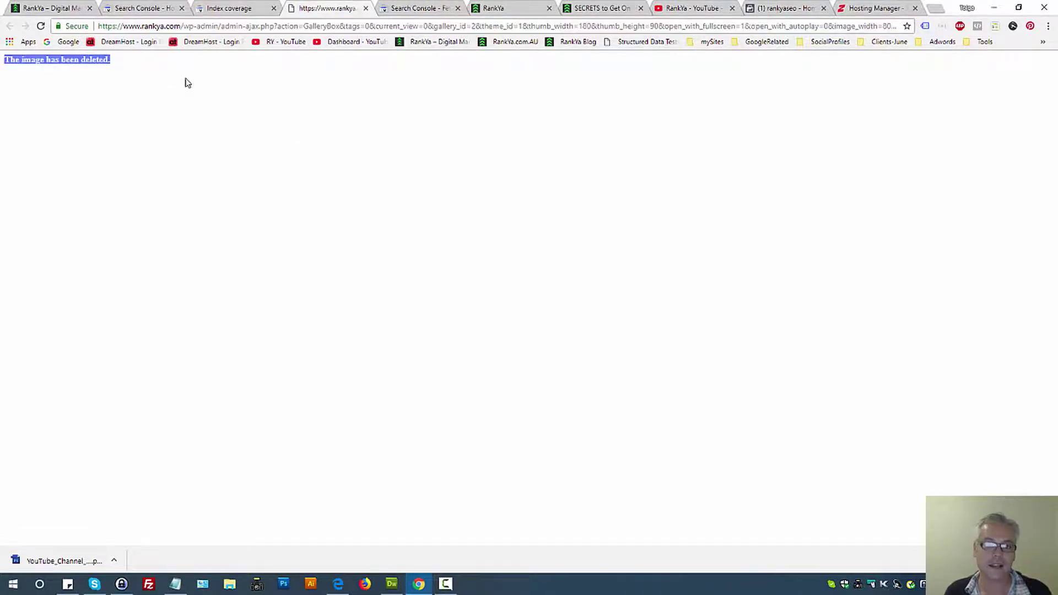
Return to the Soft 404 report and test the first GalleryBox example URL for robots.txt blocking.
left_click(230, 7)
left_click(599, 333)
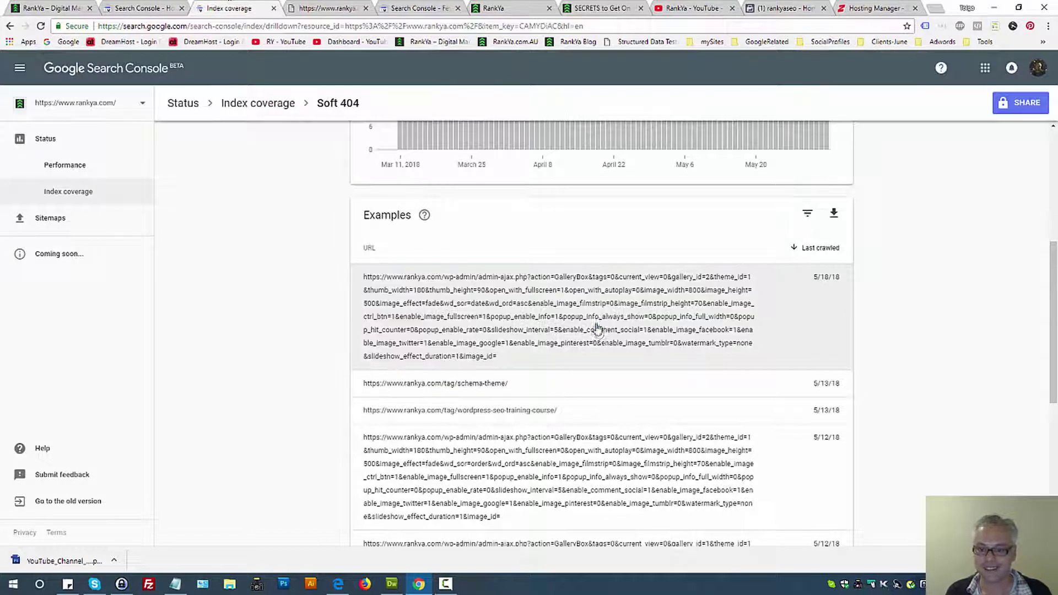
left_click(492, 313)
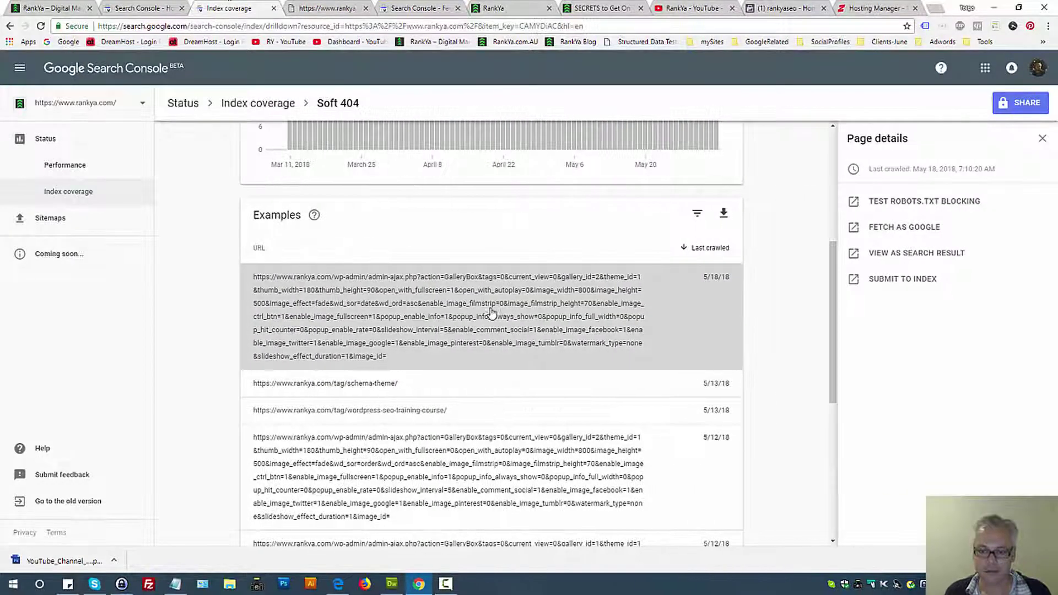
left_click(903, 207)
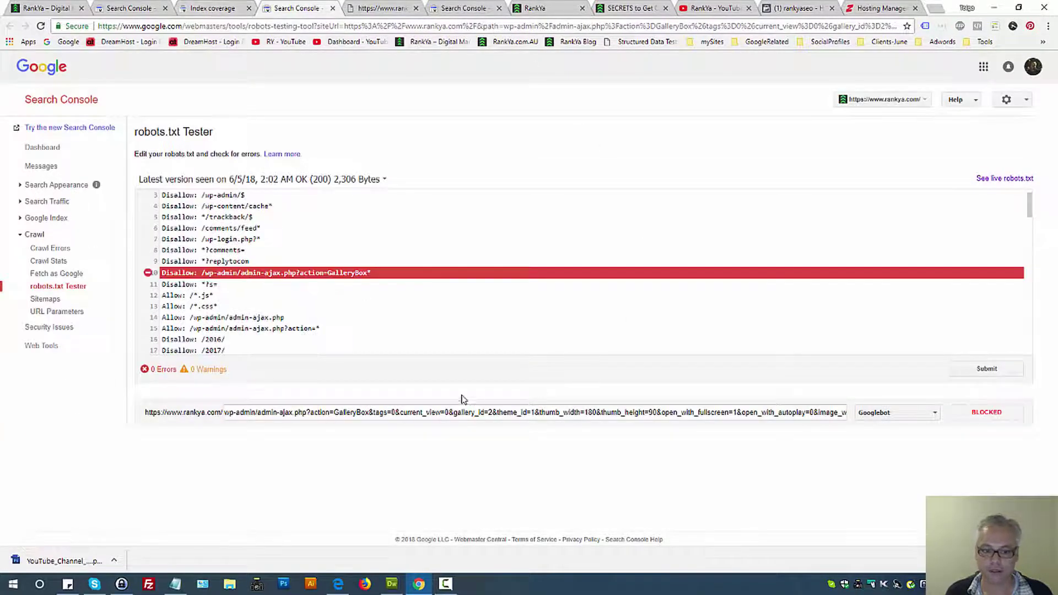
Delete the rule "Disallow: /wp-admin/admin-ajax.php?action=GalleryBox*" in the robots.txt Tester and retest the GalleryBox URL.
triple_click(250, 272)
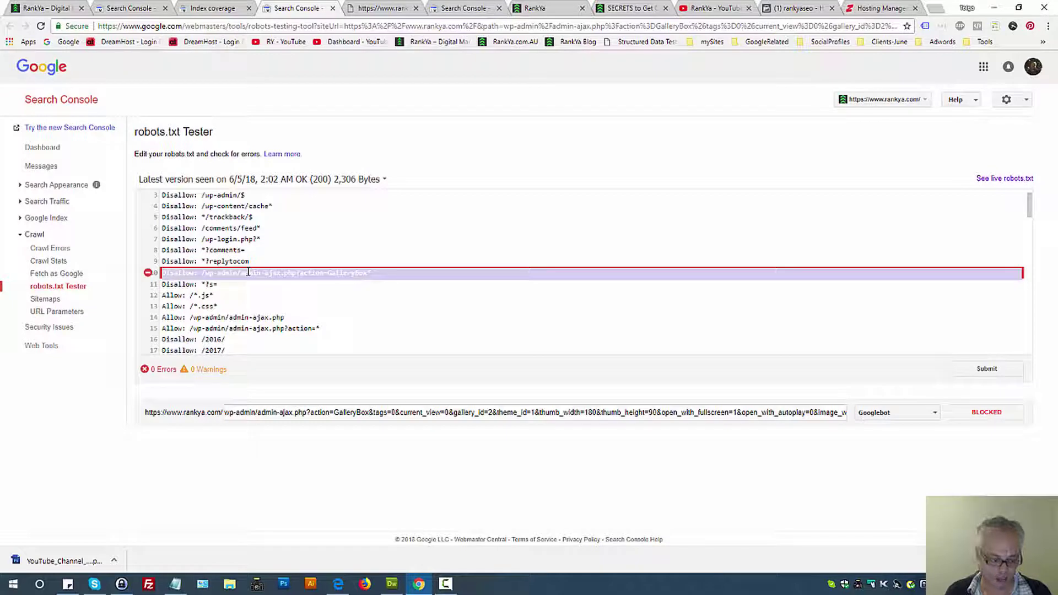
key("BackSpace")
left_click(986, 418)
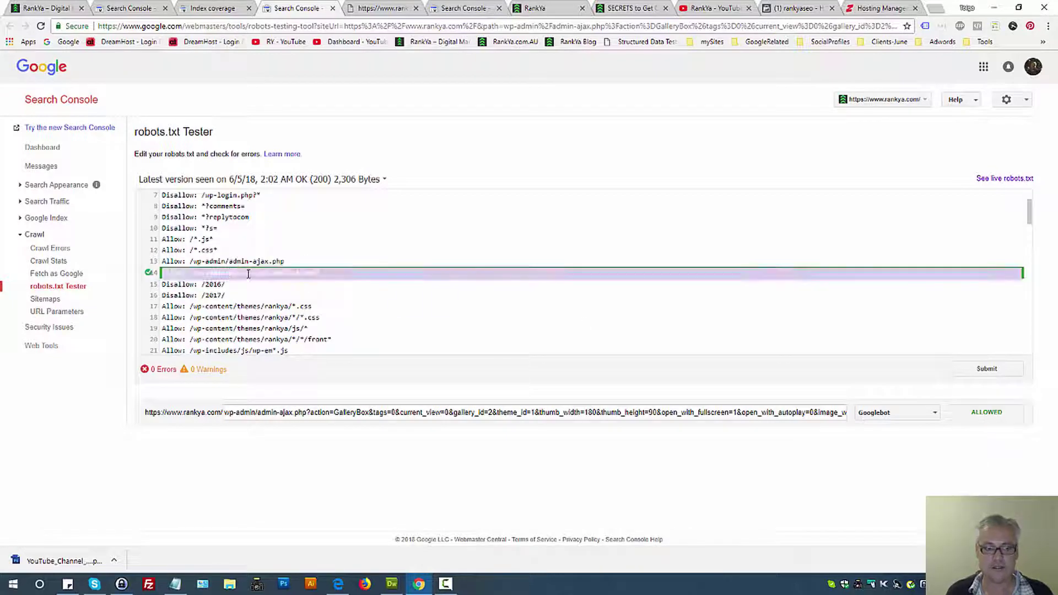
left_click(319, 282)
triple_click(380, 413)
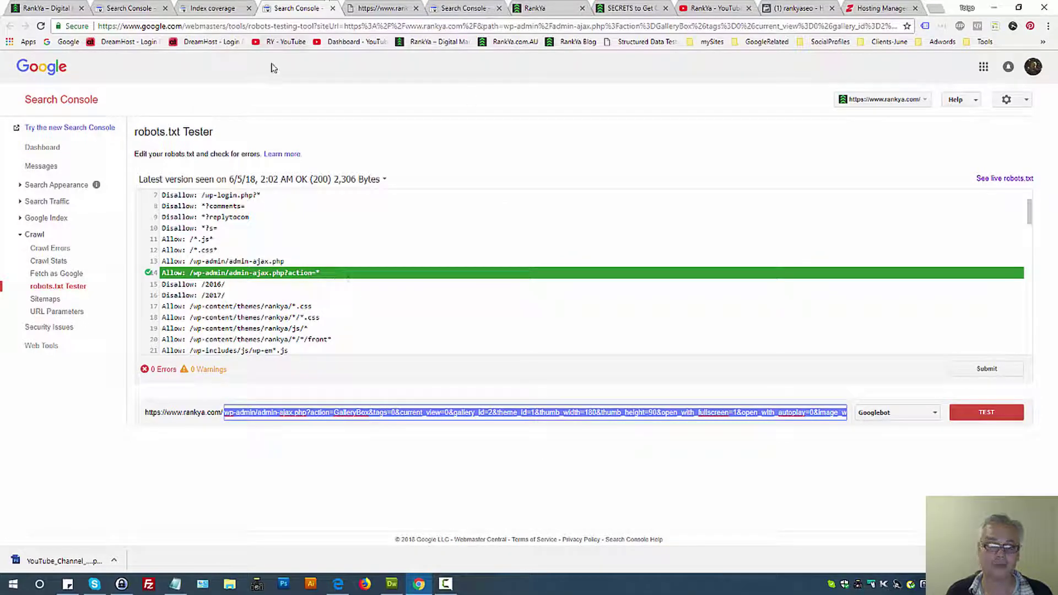
Go to the Fetch as Google history and check the statuses of the /rankya-make-yoast-better/ and /wp-content/themes/rankya/ fetches.
left_click(240, 2)
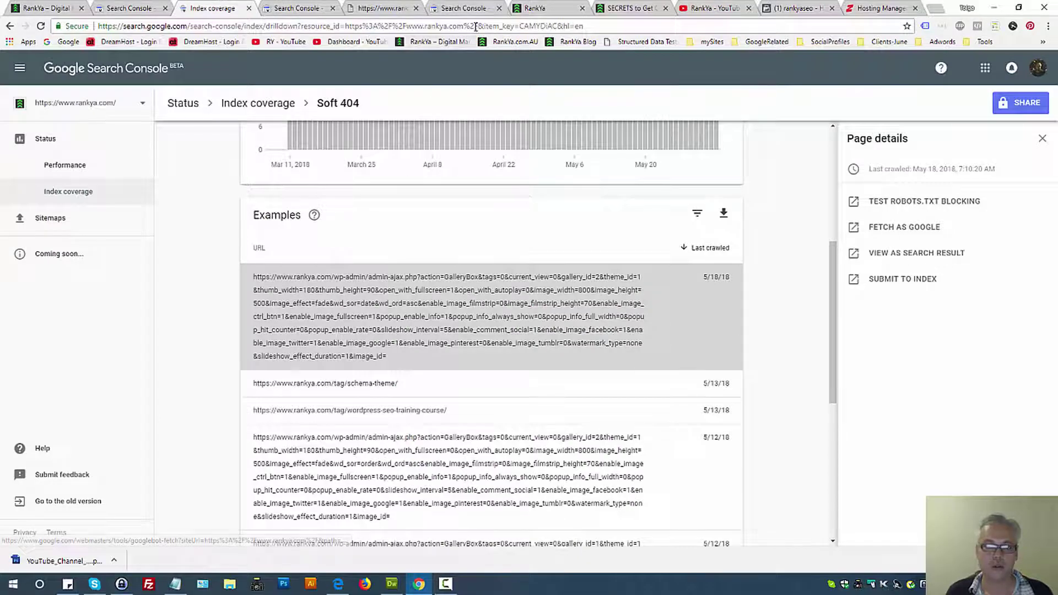
left_click(453, 8)
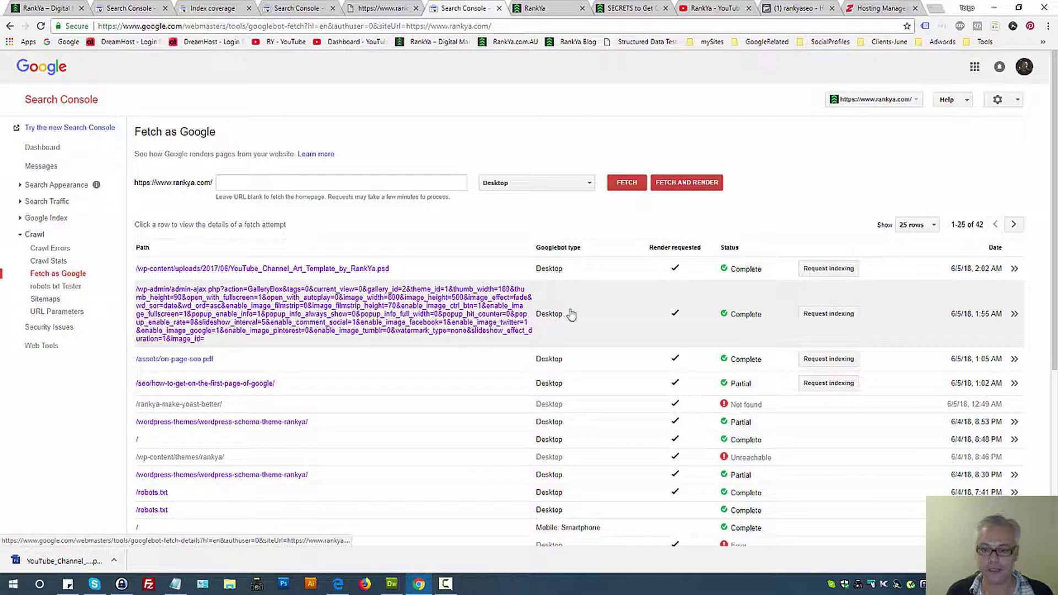
left_click_drag(731, 404, 777, 412)
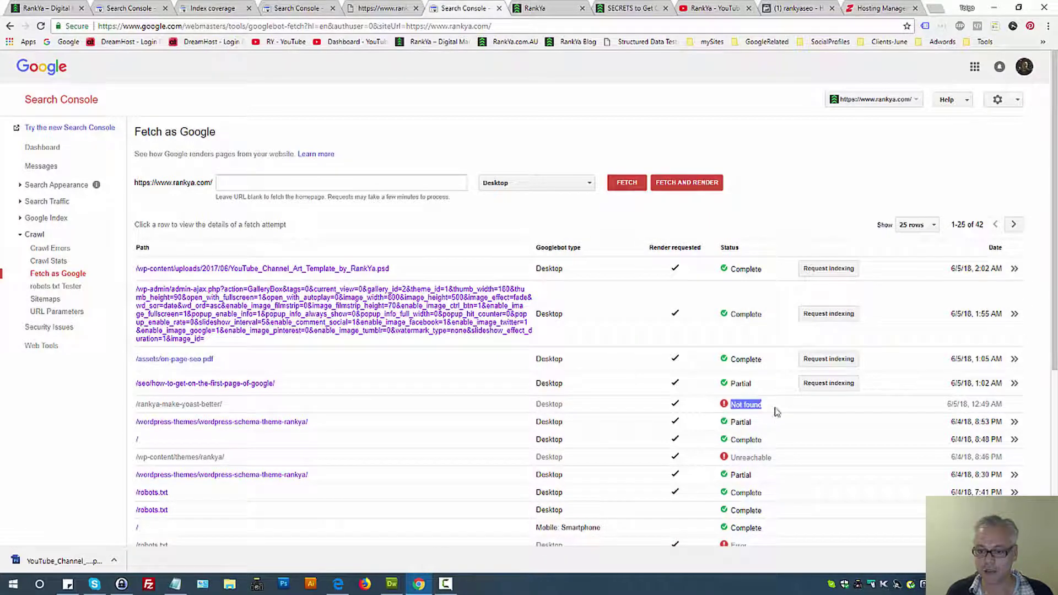
double_click(760, 460)
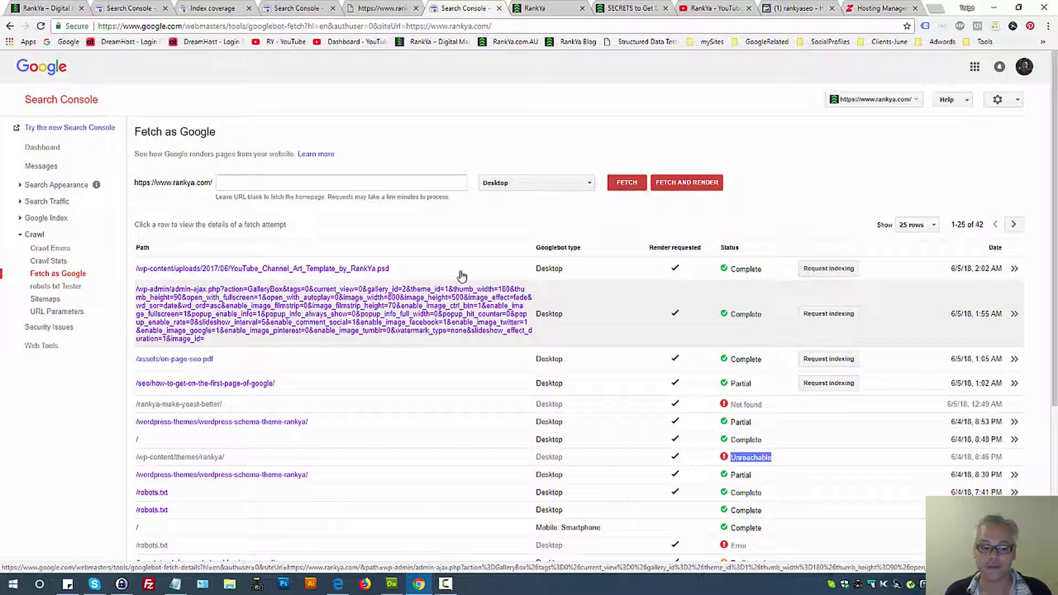
Open the GalleryBox URL's fetch details and compare the Googlebot rendering with the visitor rendering.
left_click(338, 313)
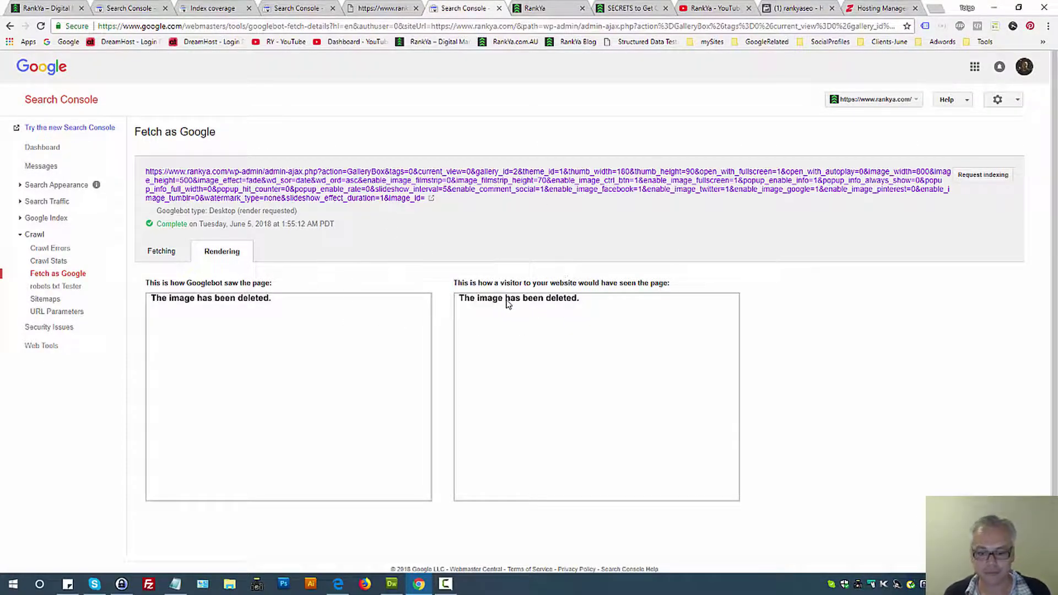
left_click_drag(453, 283, 647, 281)
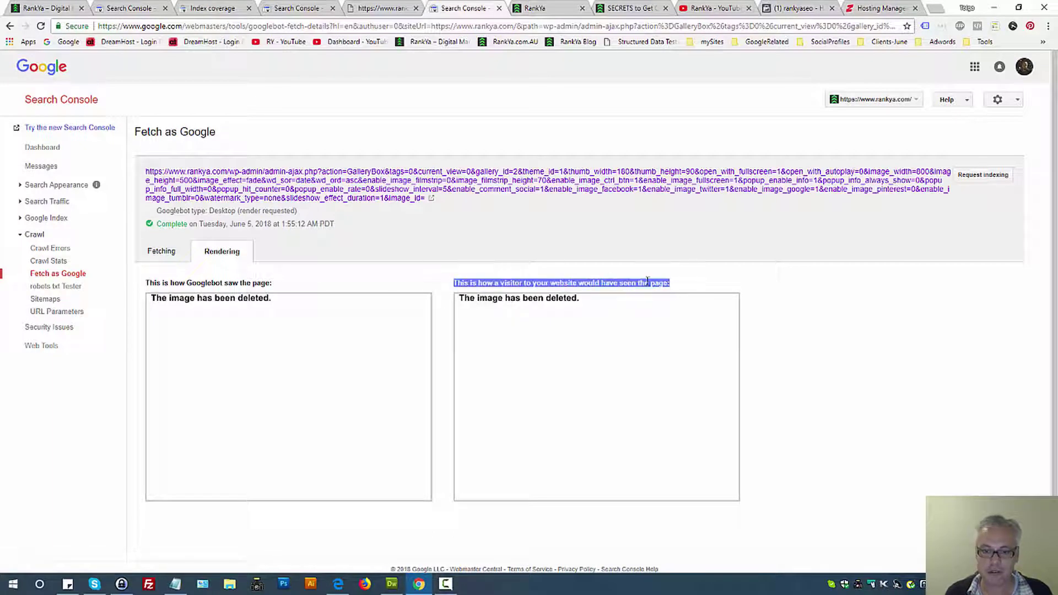
triple_click(198, 282)
left_click(337, 284)
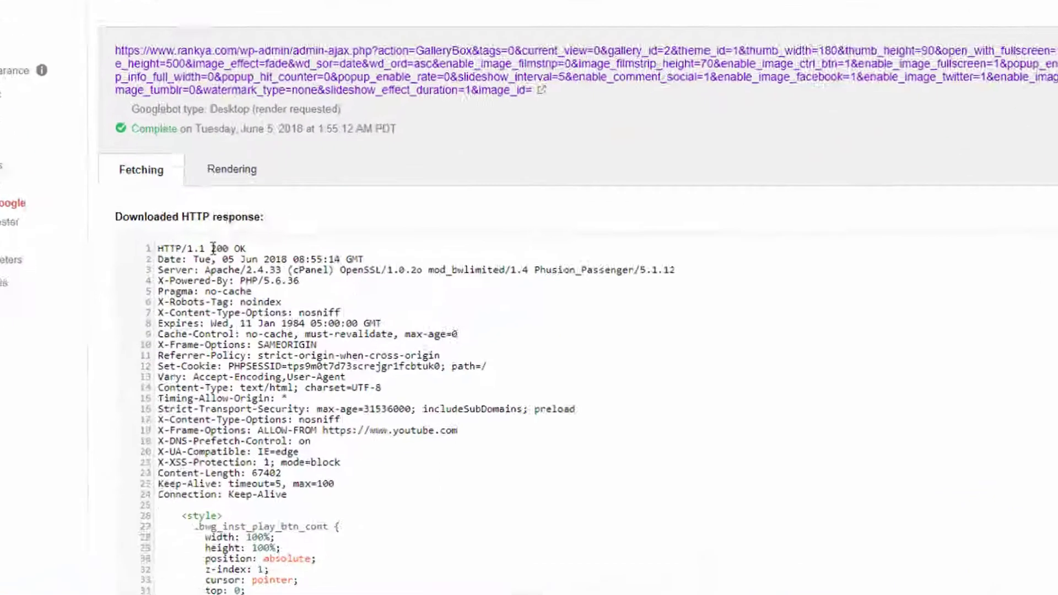
Examine the status code and headers in the GalleryBox fetch's downloaded HTTP response, and return to the Soft 404 report.
left_click_drag(210, 304, 233, 304)
double_click(235, 96)
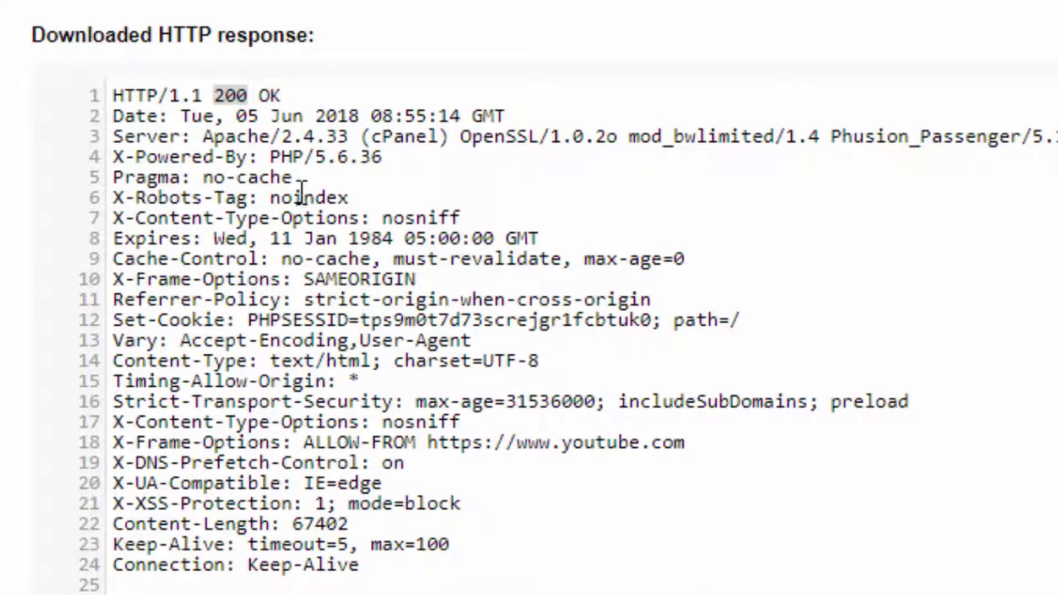
left_click_drag(363, 568, 328, 544)
left_click_drag(242, 428, 88, 74)
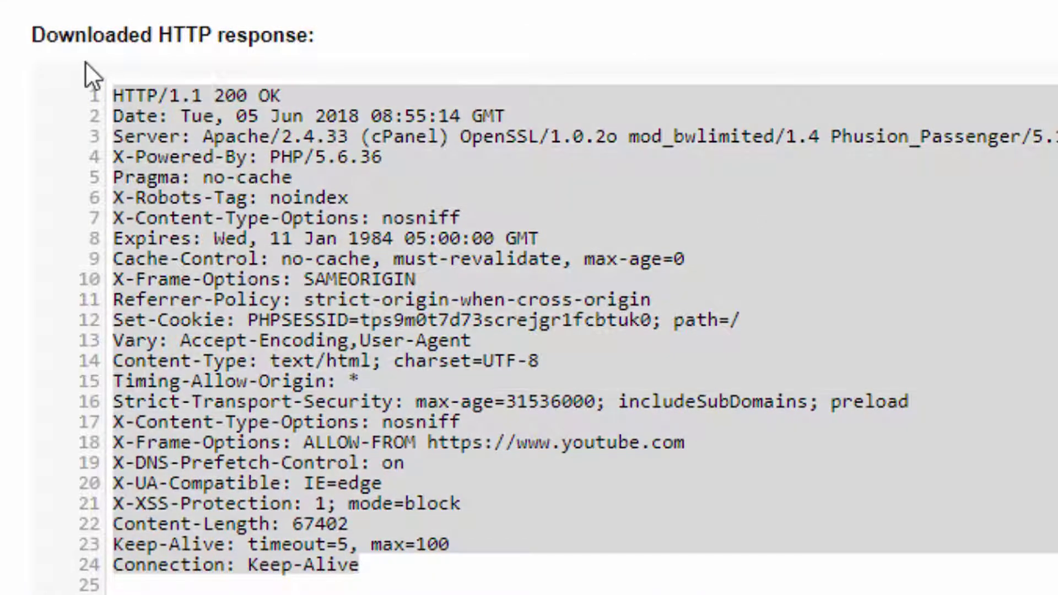
left_click(315, 117)
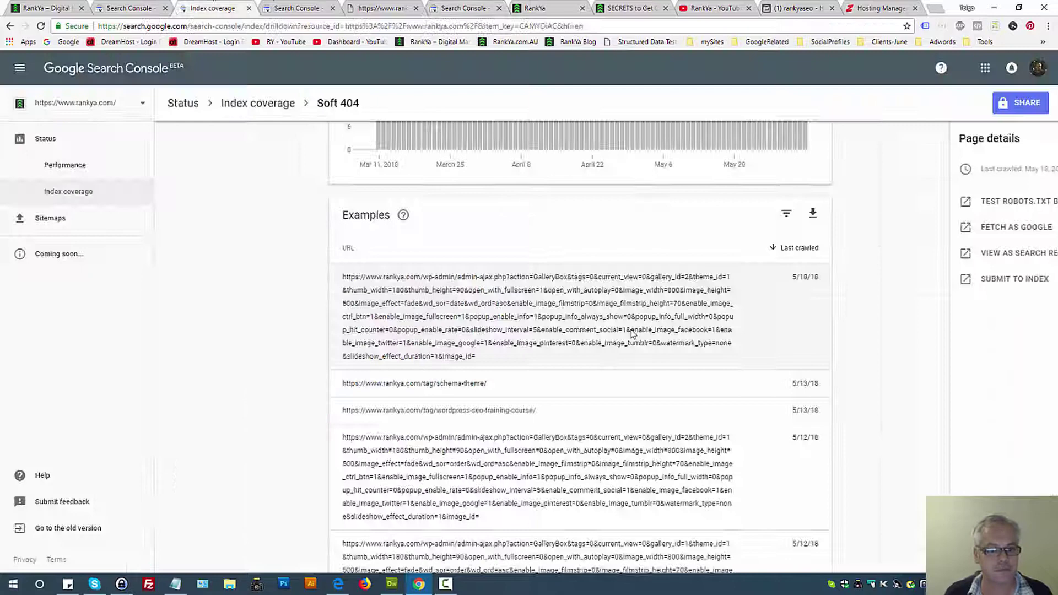
left_click(207, 8)
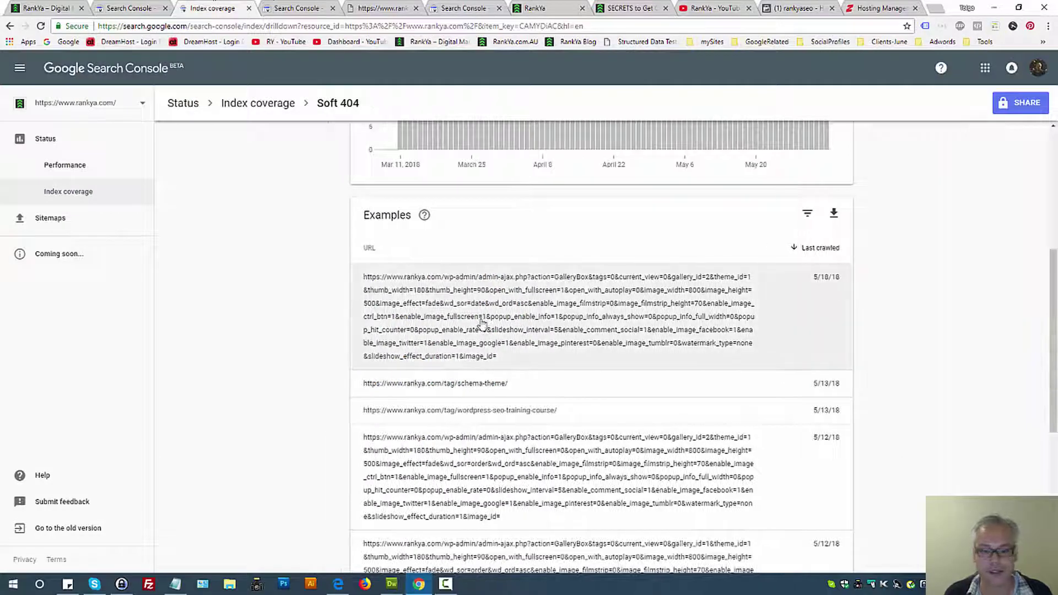
View the first GalleryBox example URL as a Google search result, inspect its info: query, and return to the Soft 404 report.
left_click(548, 364)
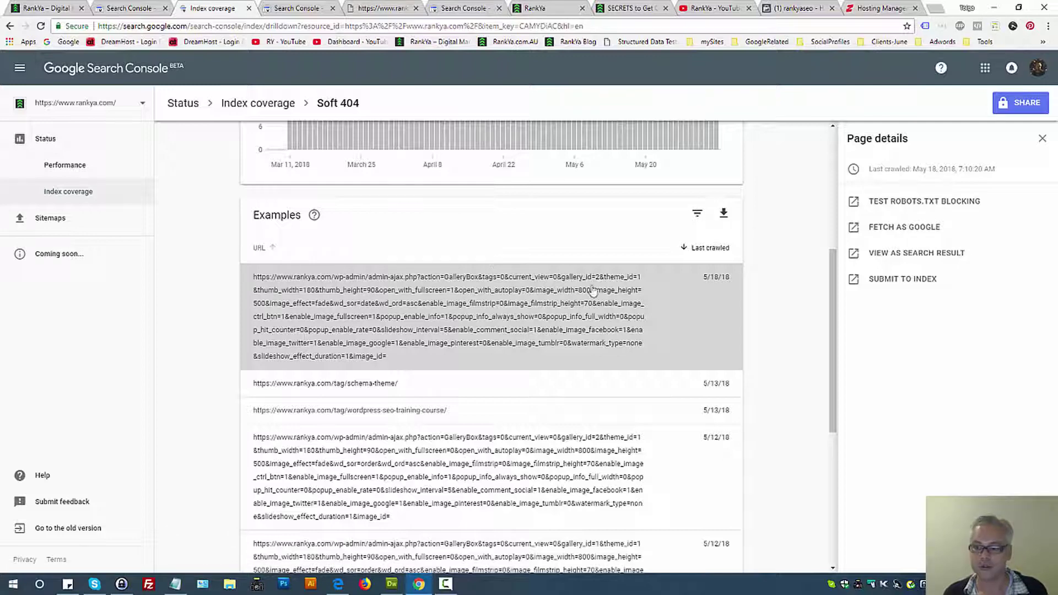
left_click(909, 253)
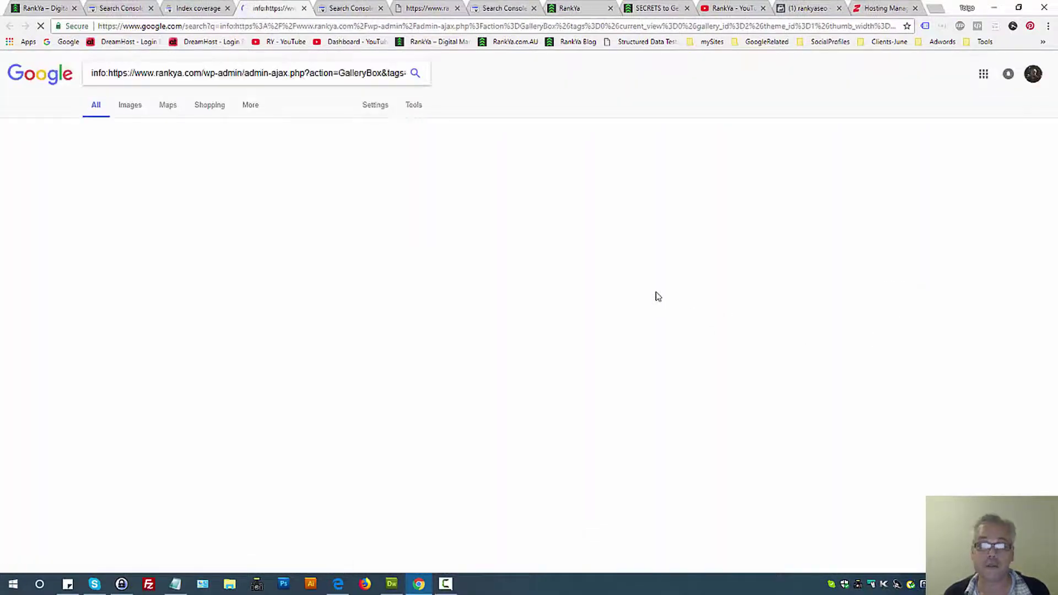
triple_click(131, 78)
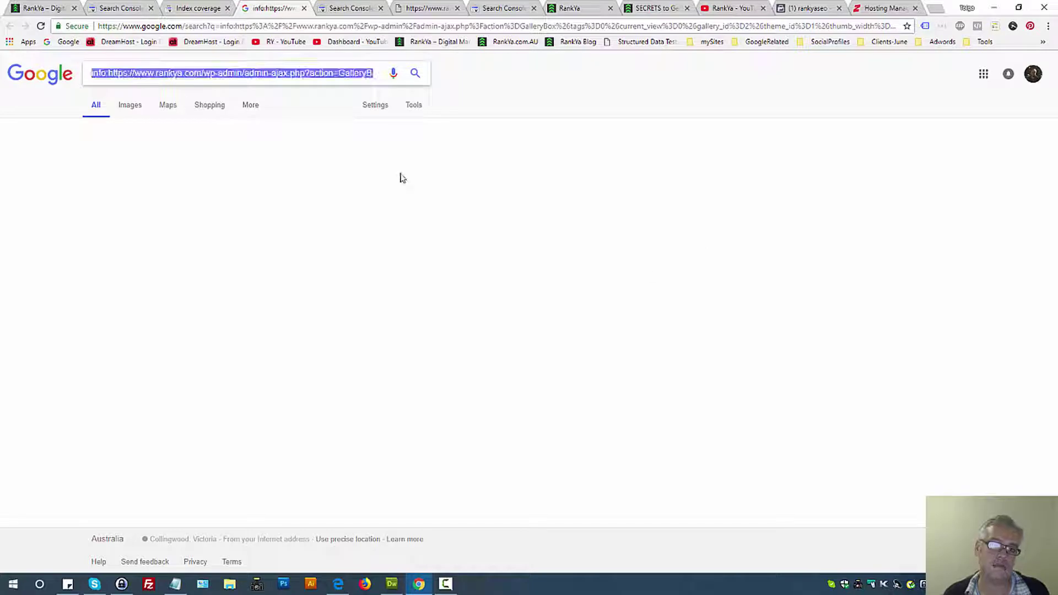
triple_click(319, 79)
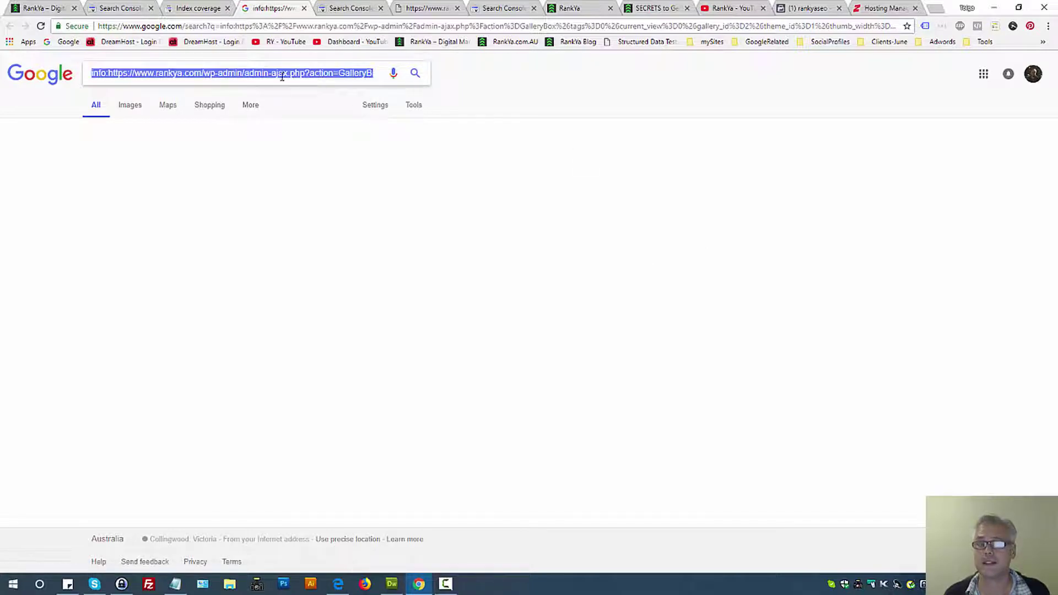
left_click(190, 8)
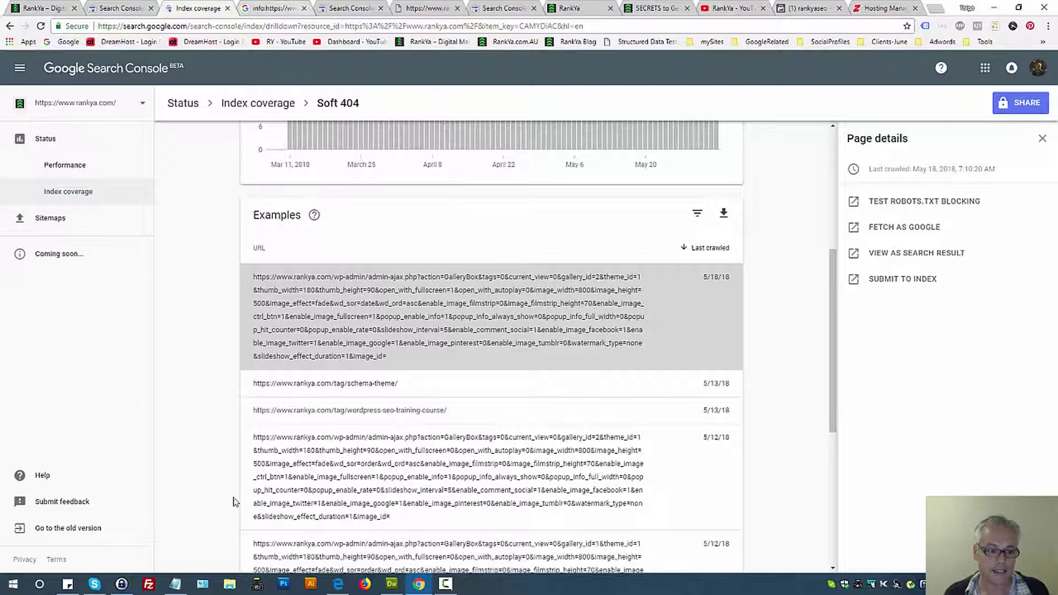
Open the old Search Console version in a new tab and check the URL Parameters listed for the site's crawl.
middle_click(101, 537)
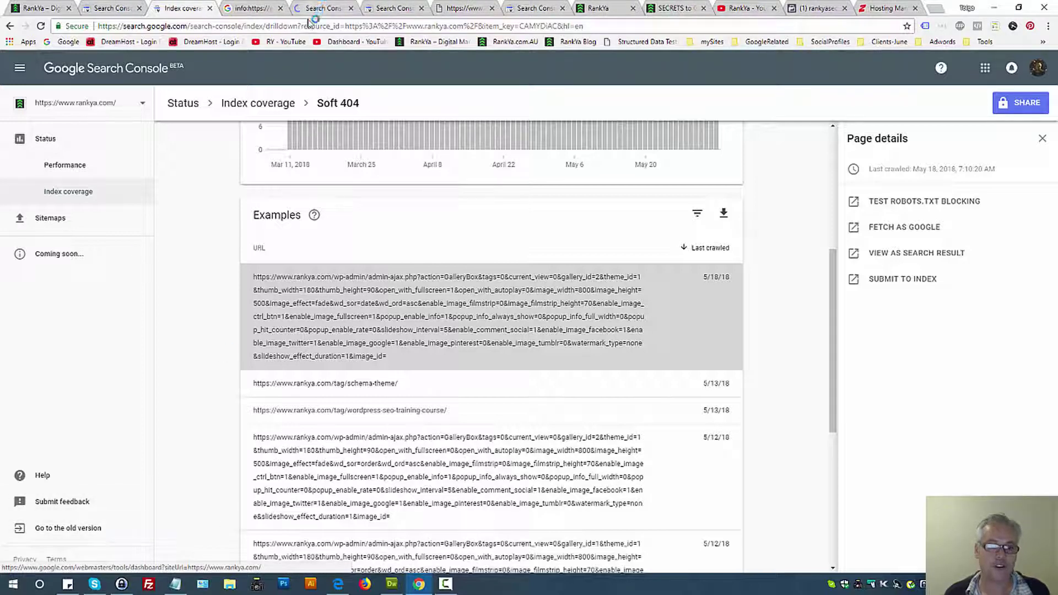
left_click(322, 8)
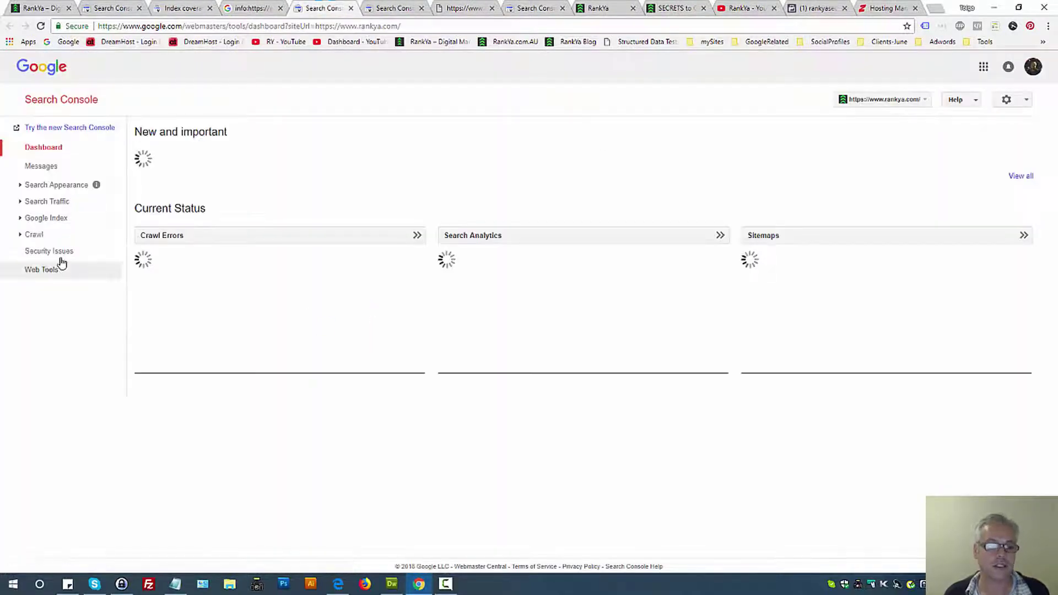
left_click(34, 235)
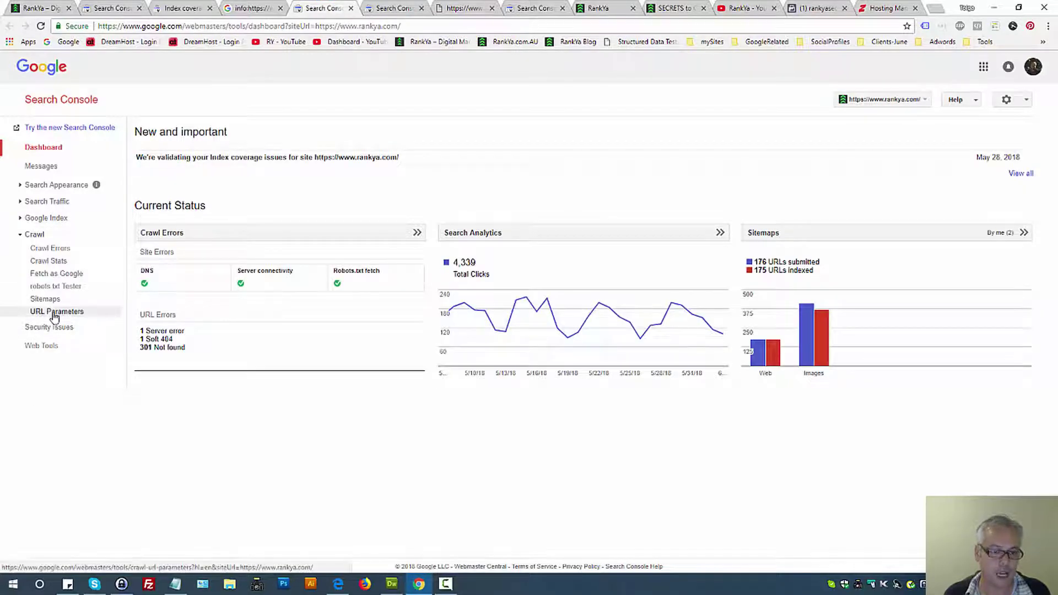
middle_click(68, 312)
left_click(366, 7)
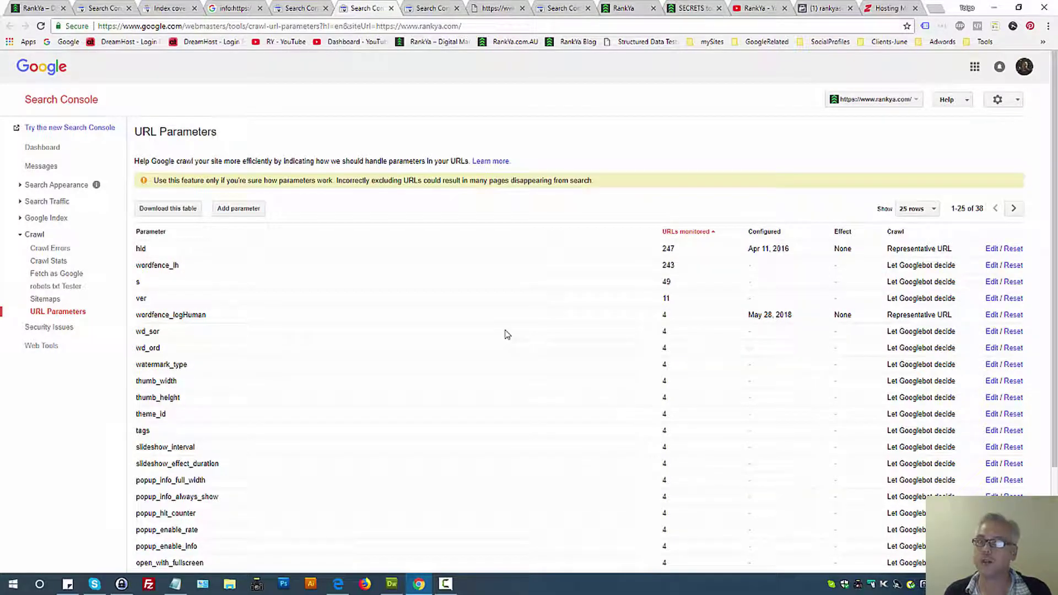
left_click(390, 8)
Return to the Soft 404 report and examine the first GalleryBox example URL alongside the similar entries.
left_click(169, 8)
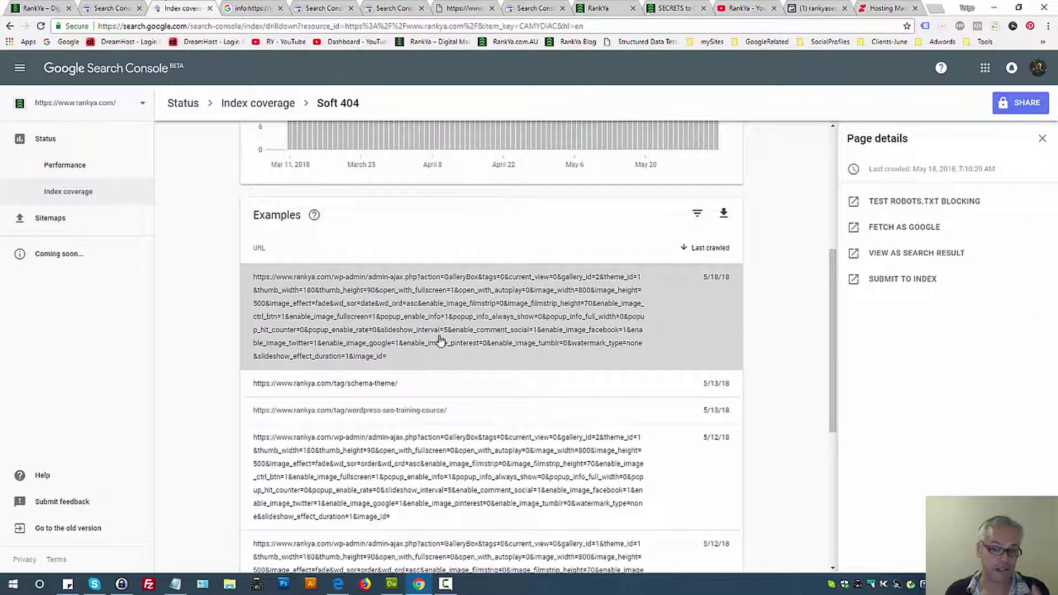
triple_click(420, 340)
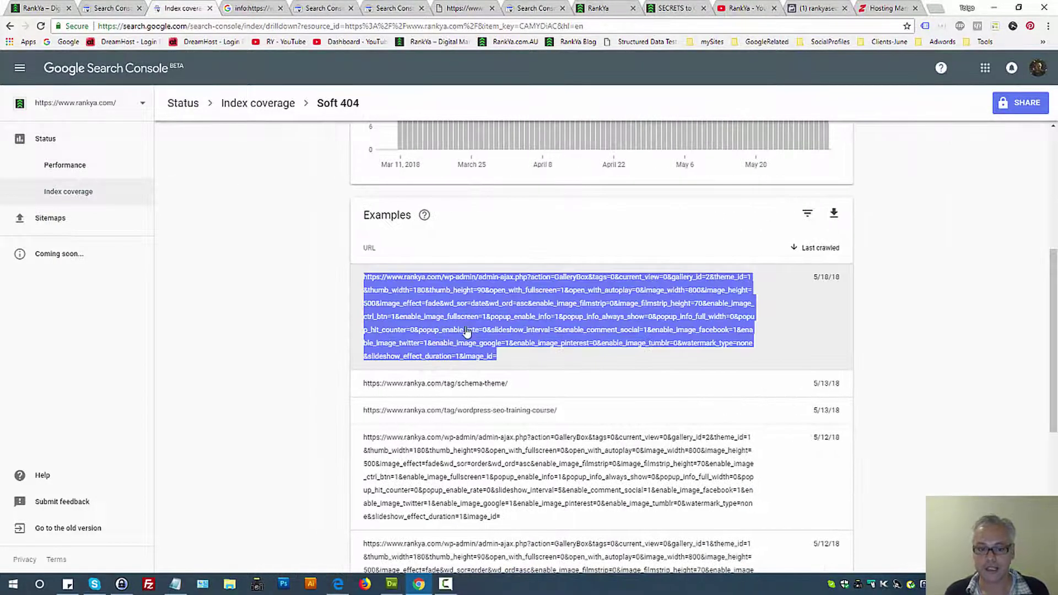
scroll(485, 355, "up", 5)
scroll(485, 355, "down", 8)
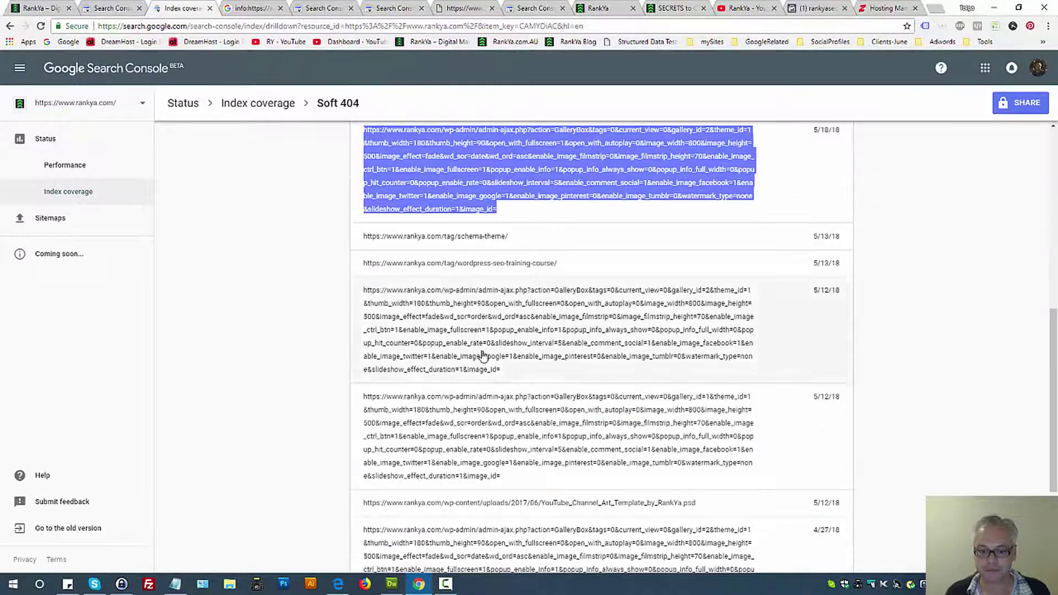
scroll(448, 330, "up", 3)
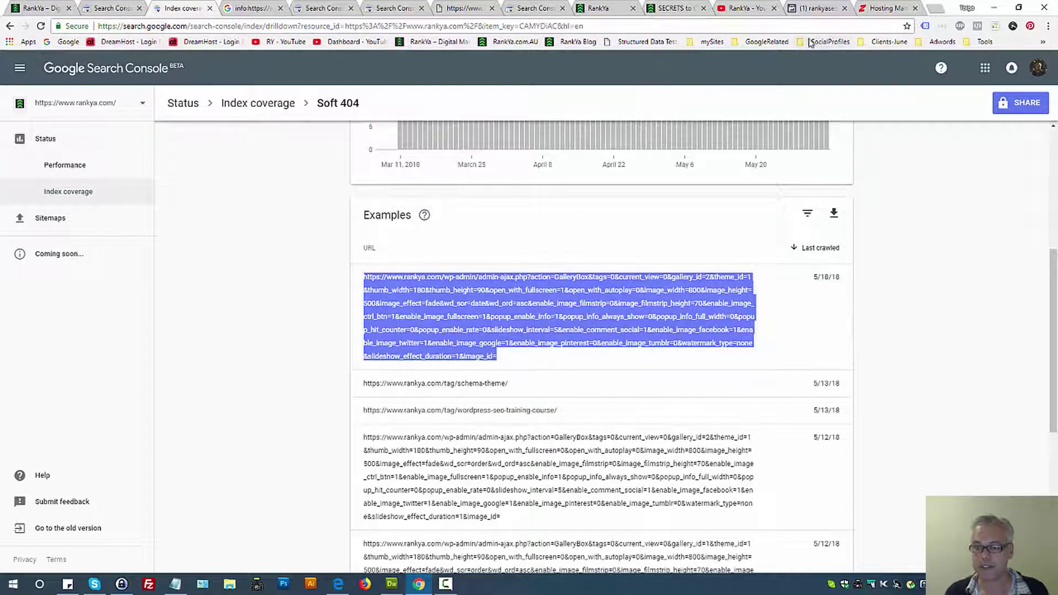
In the Hosting Manager's File Manager, open robots.txt from the rankya.com public_html folder for editing.
left_click(888, 8)
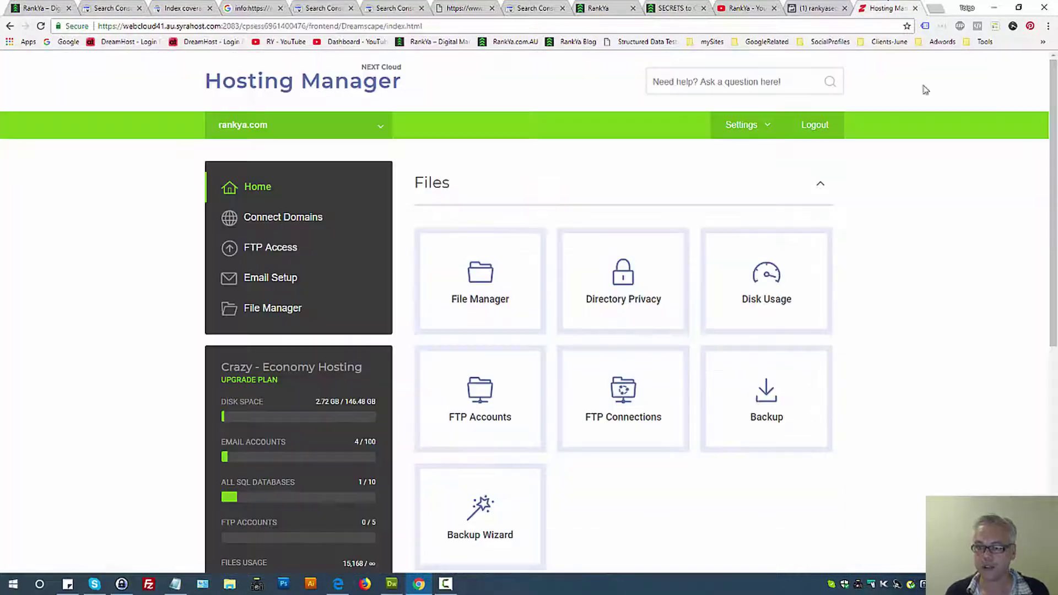
left_click(477, 284)
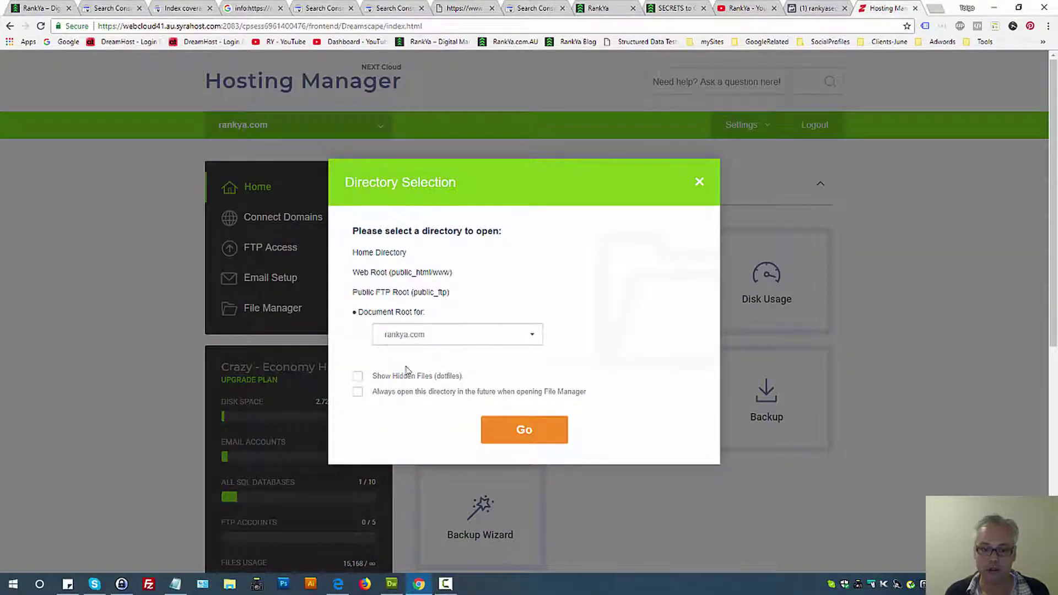
left_click(528, 428)
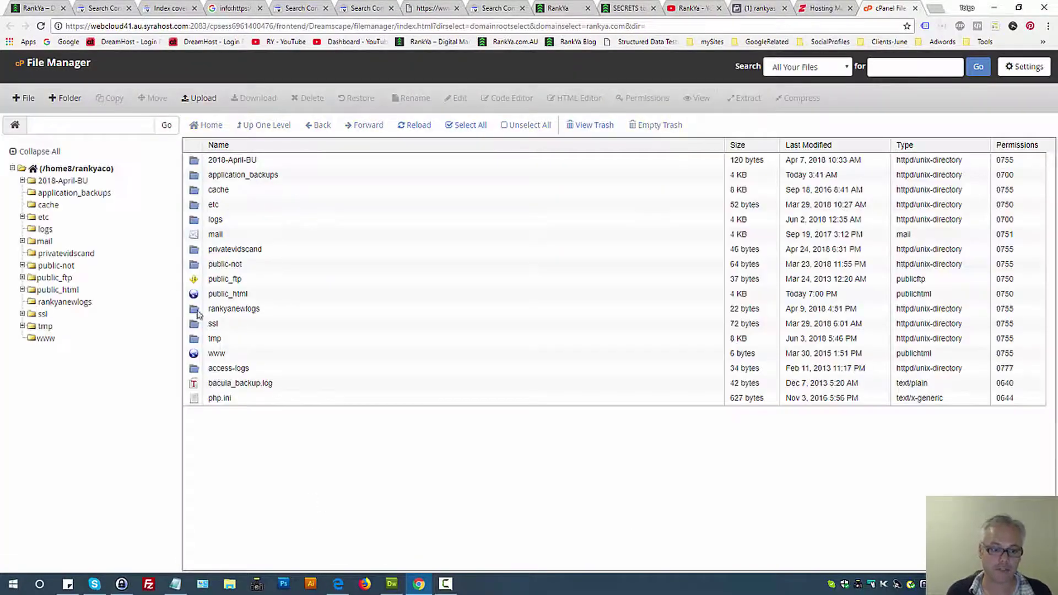
double_click(194, 294)
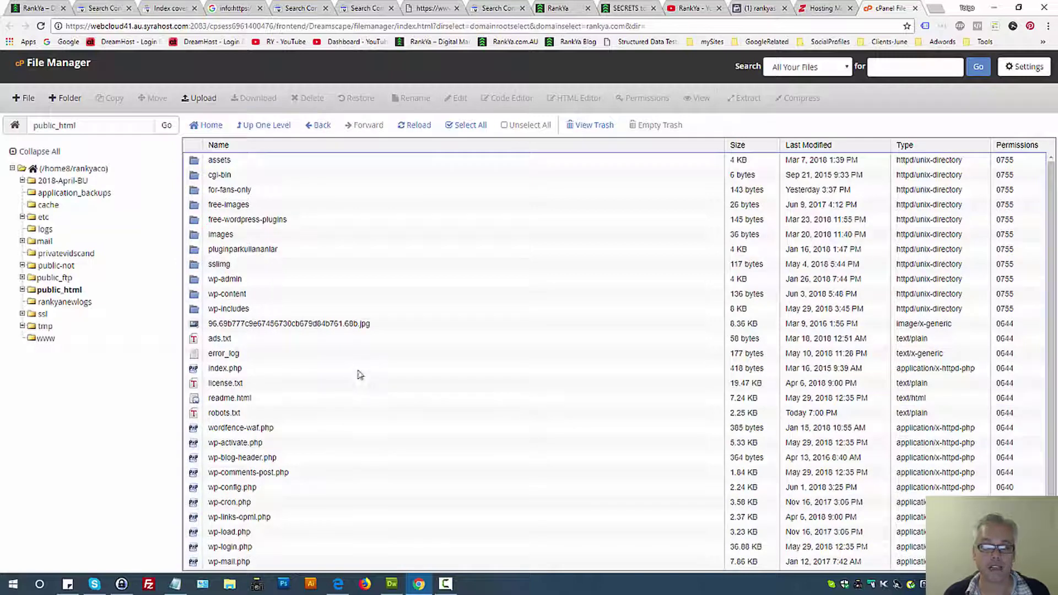
right_click(194, 417)
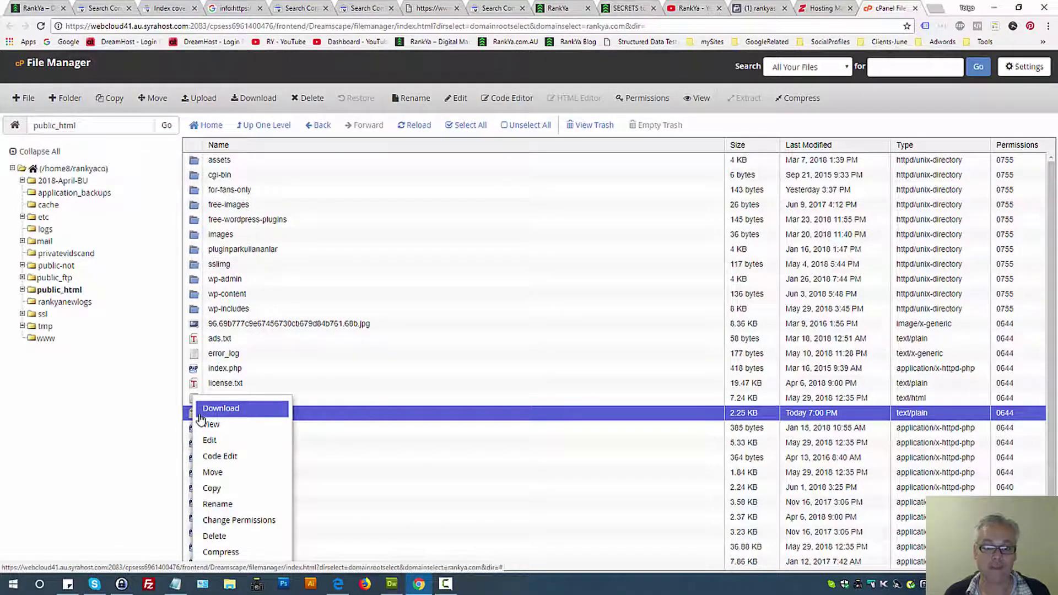
left_click(211, 440)
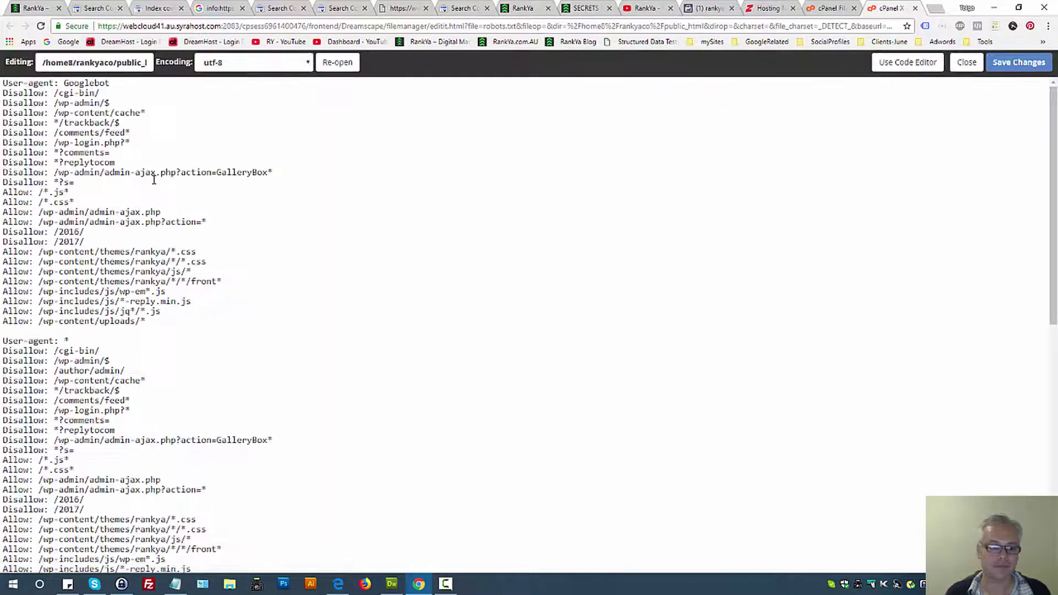
Examine the Googlebot rule "Disallow: /wp-admin/admin-ajax.php?action=GalleryBox*" in robots.txt, and go back to the Soft 404 report.
left_click_drag(54, 172, 276, 173)
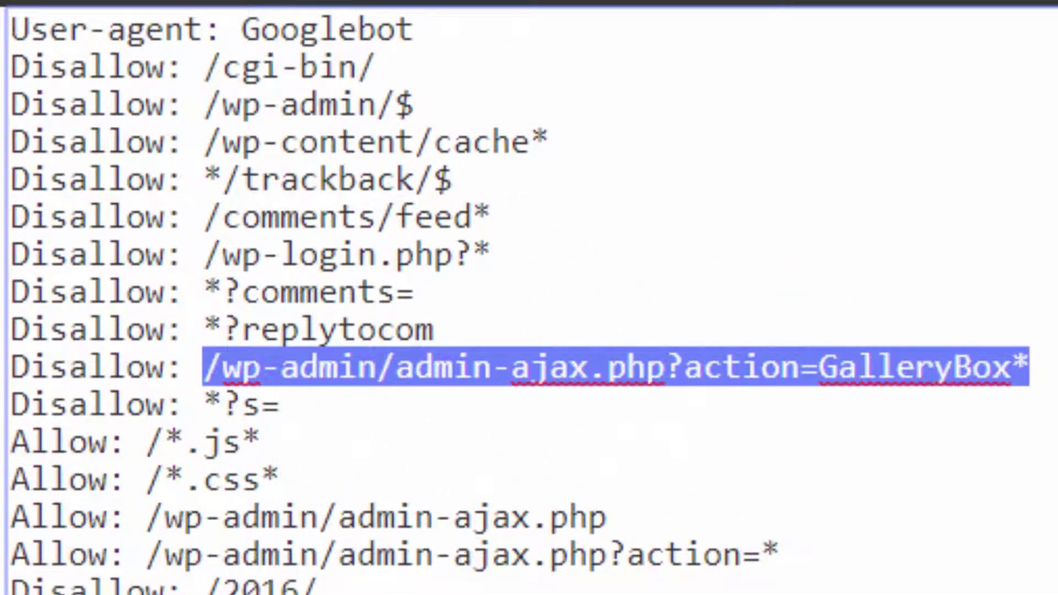
left_click_drag(1029, 366, 3, 386)
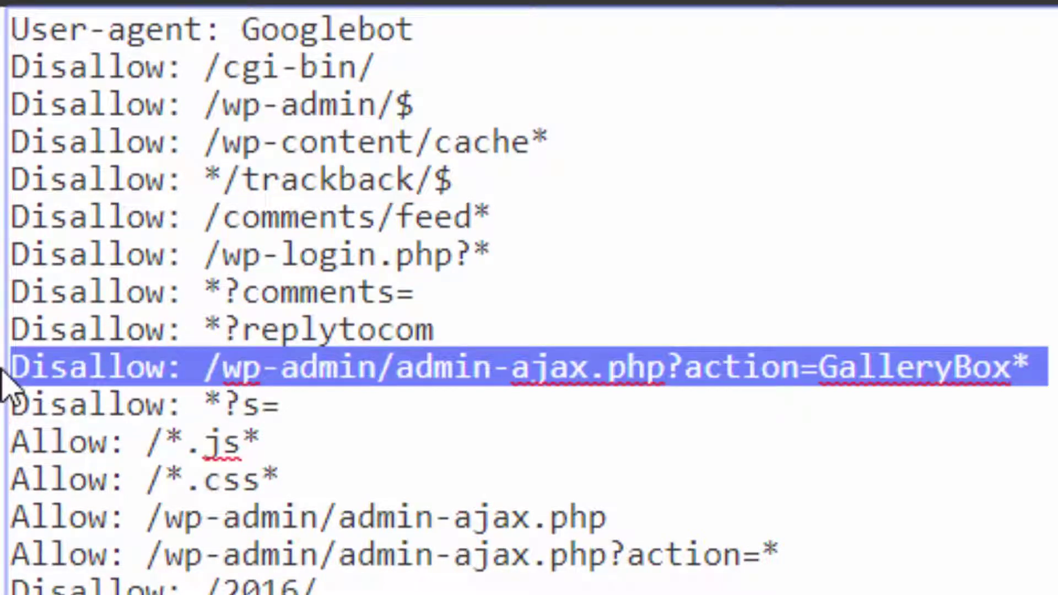
left_click(291, 406)
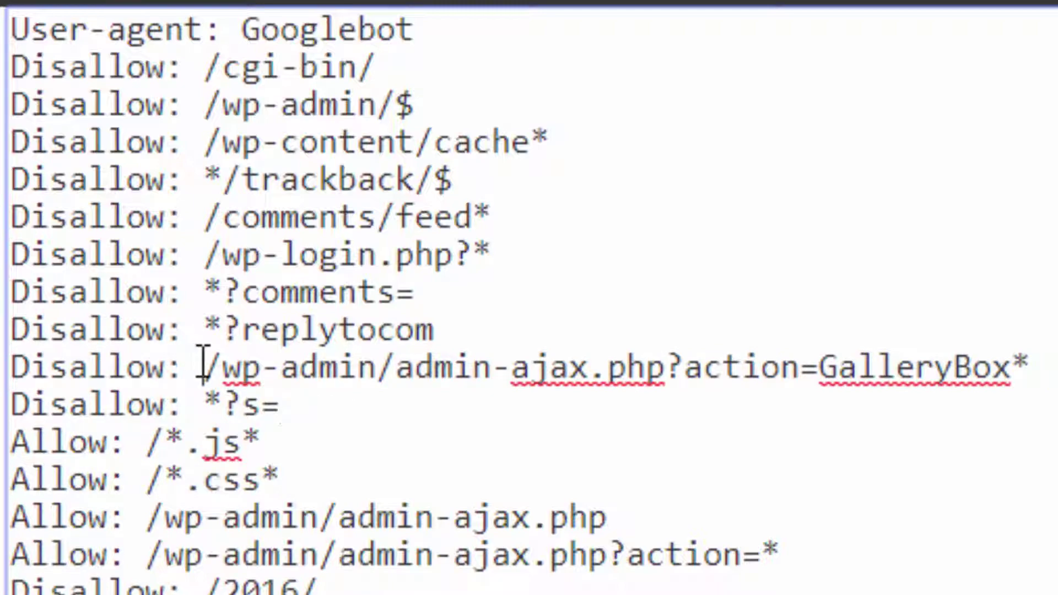
left_click_drag(203, 366, 1028, 366)
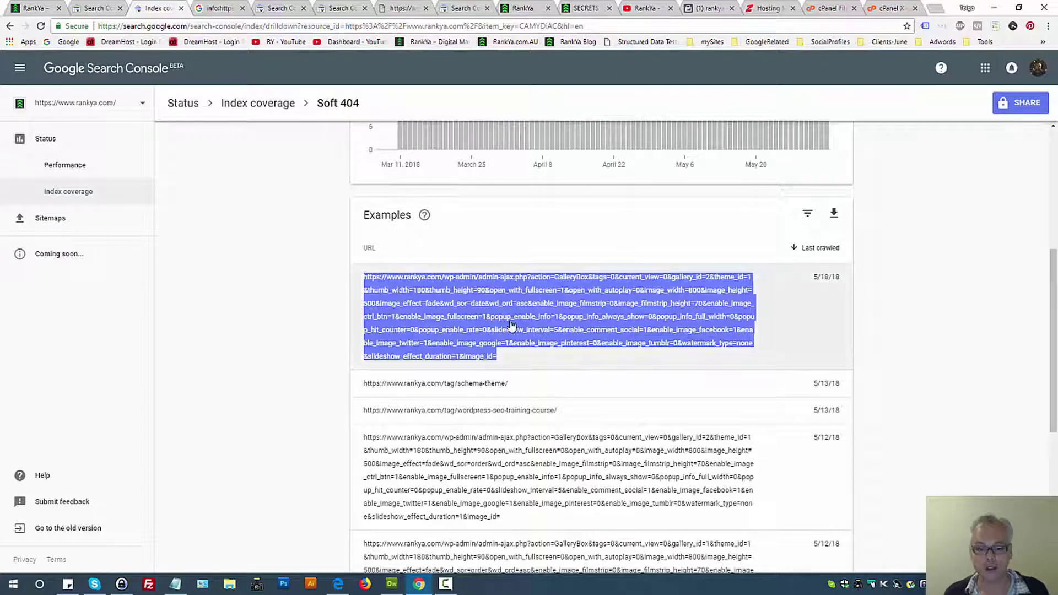
Set the Soft 404 examples table to show 50 rows per page.
scroll(556, 441, "down", 5)
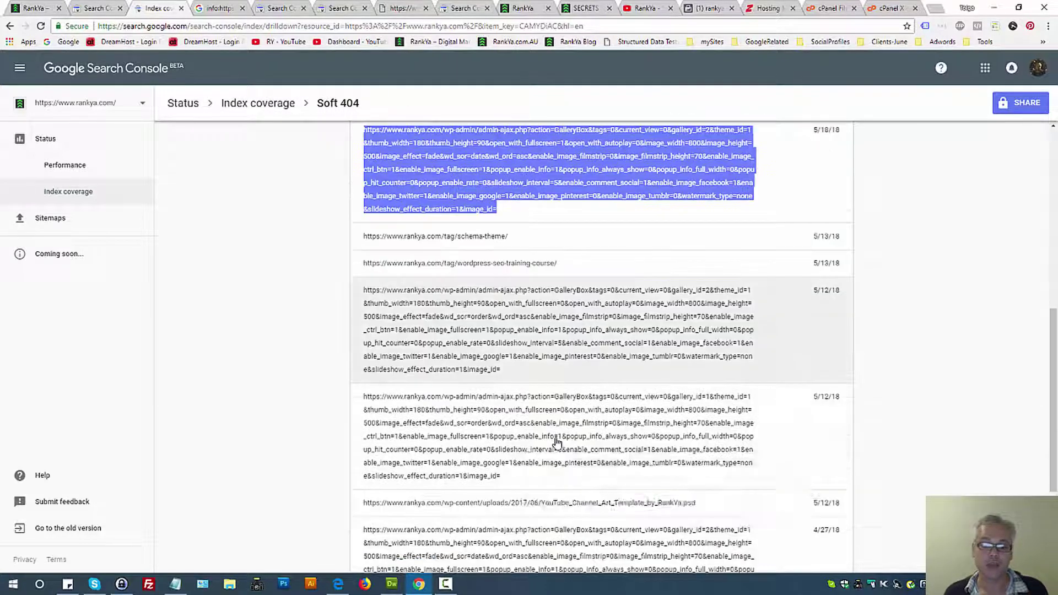
scroll(556, 441, "down", 1)
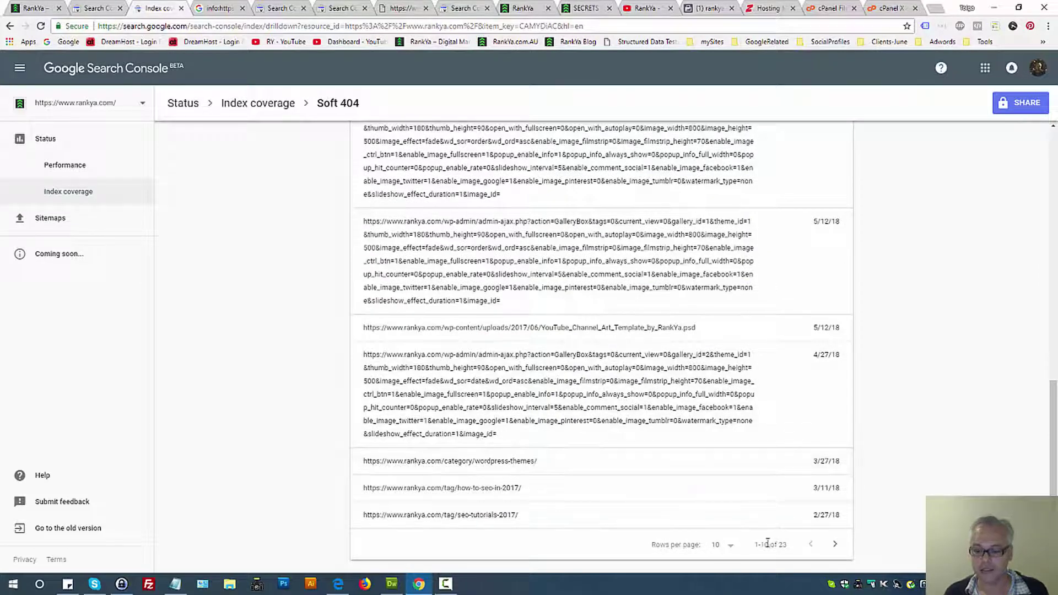
left_click(721, 547)
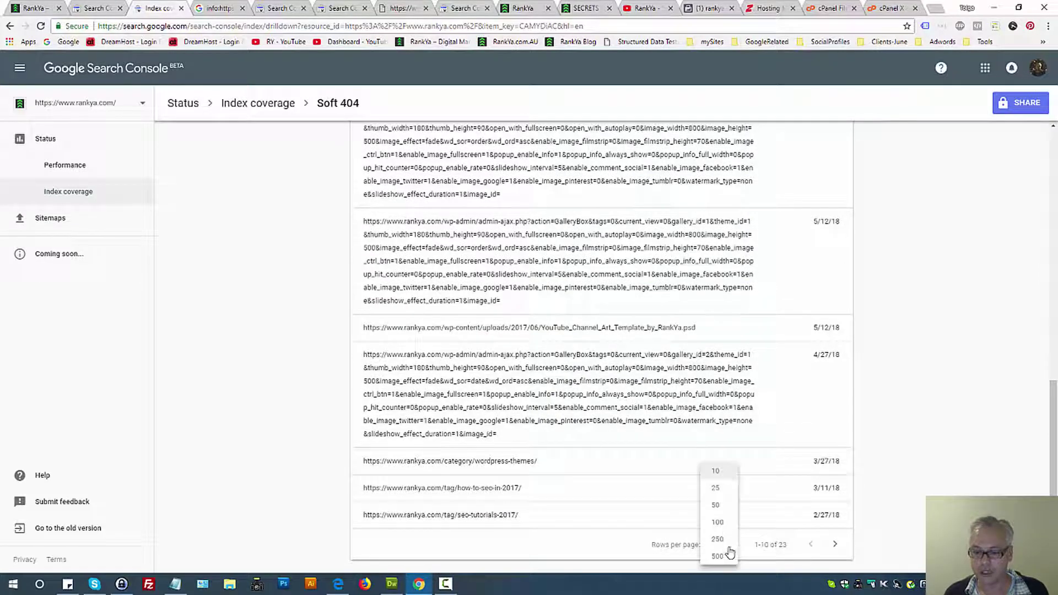
left_click(738, 506)
Review the Soft 404 report's status, affected pages figure and history chart.
scroll(553, 356, "up", 10)
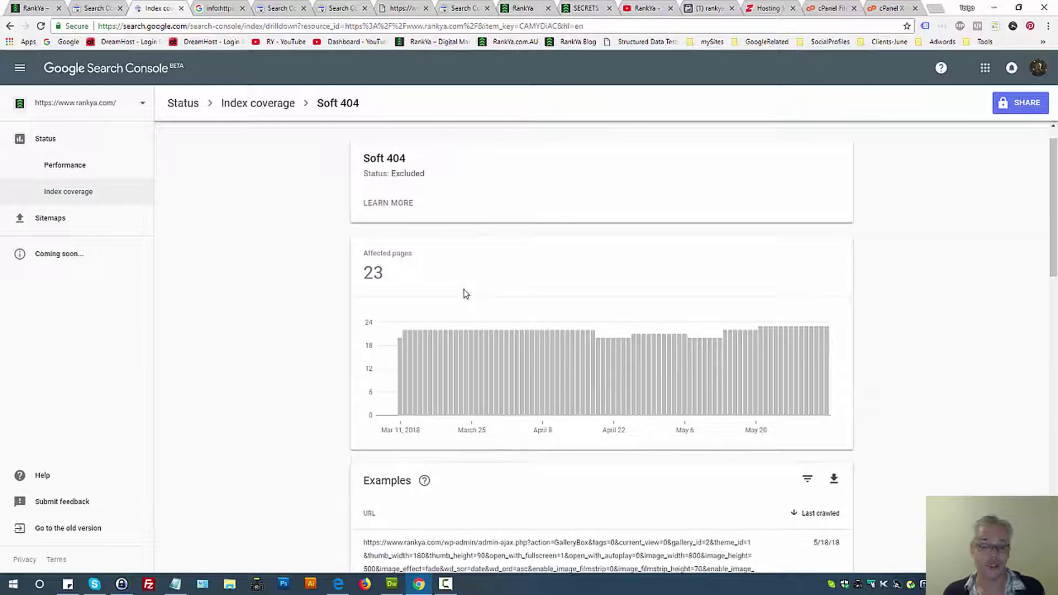
scroll(465, 295, "up", 1)
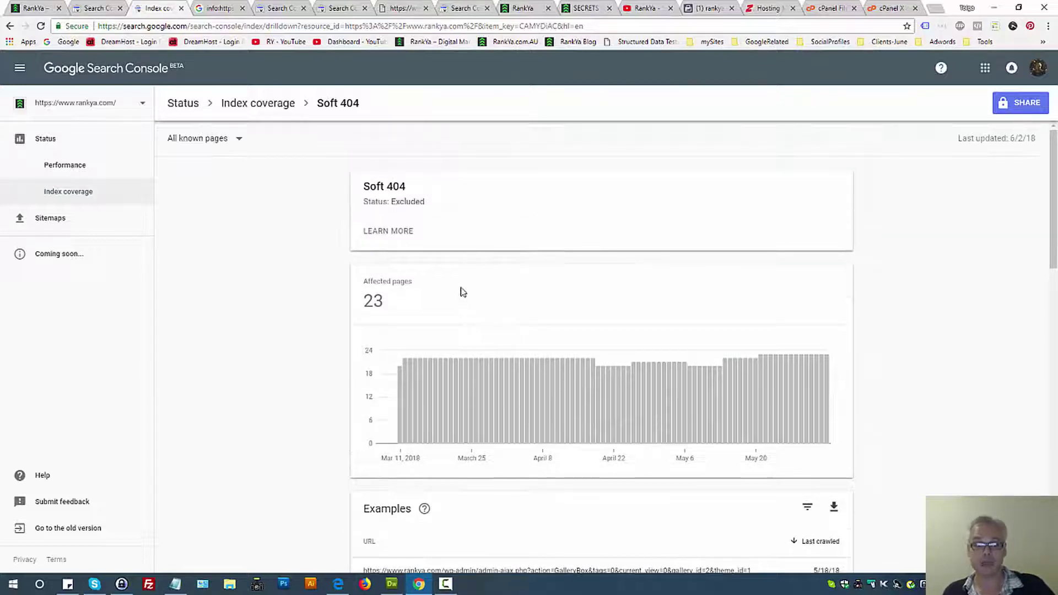
double_click(349, 105)
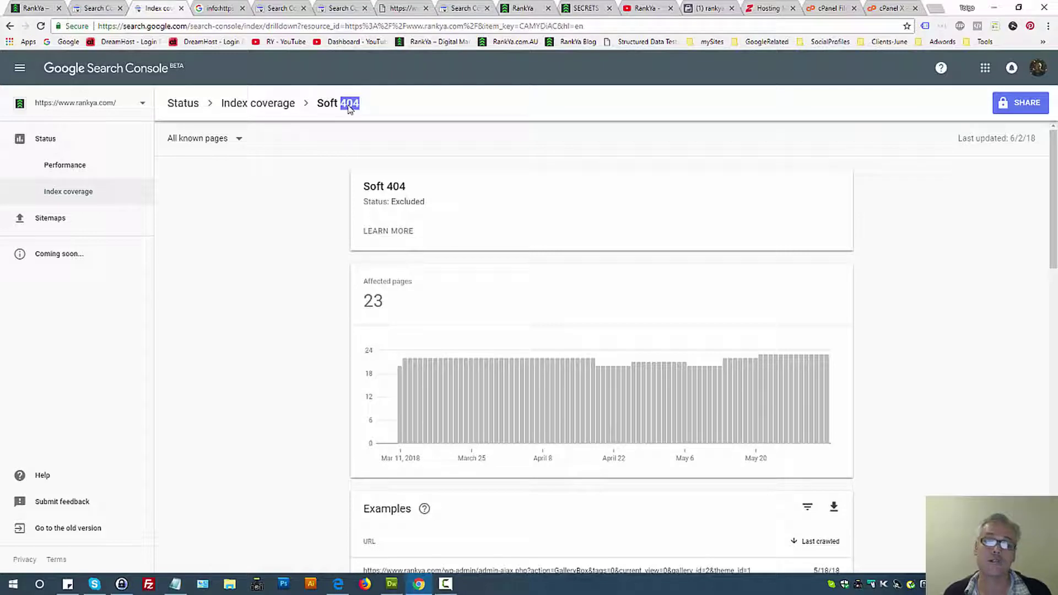
Open the page details of the /category/wordpress-themes/ example and review the remaining Soft 404 URLs down to the end of the list.
scroll(312, 295, "down", 10)
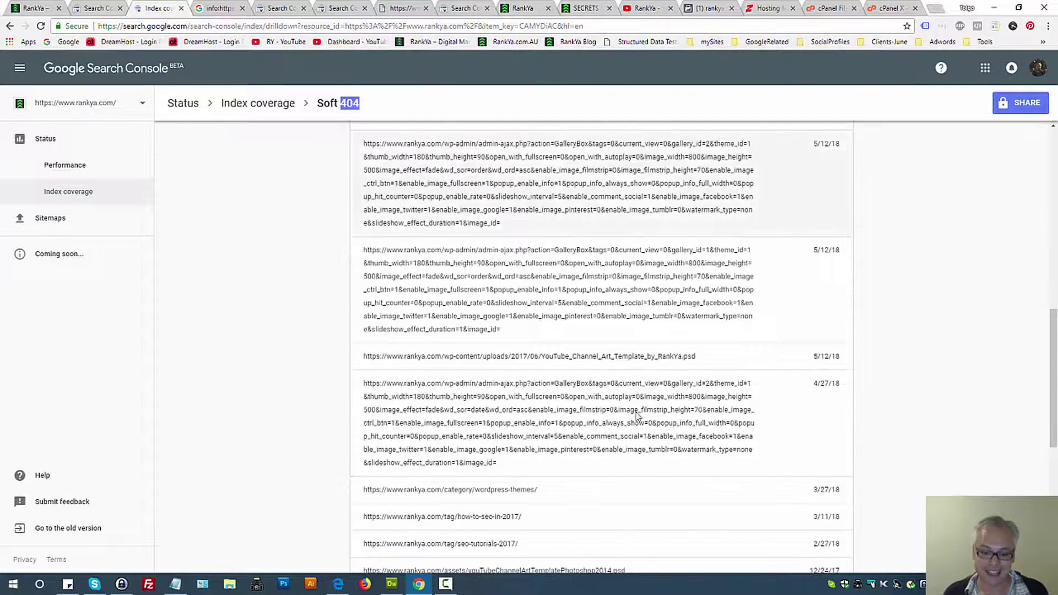
left_click(486, 492)
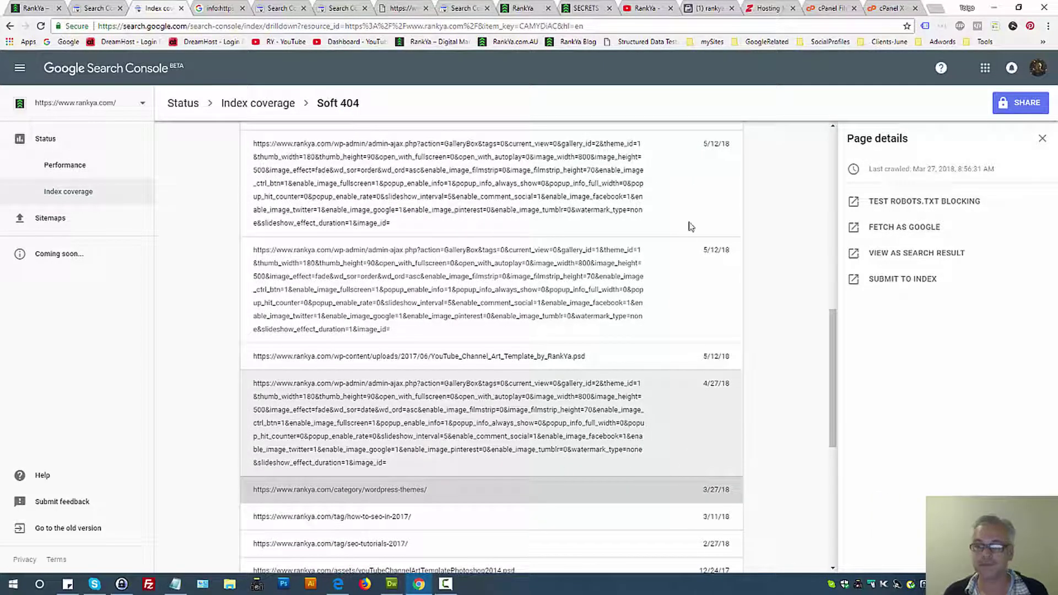
scroll(551, 371, "down", 3)
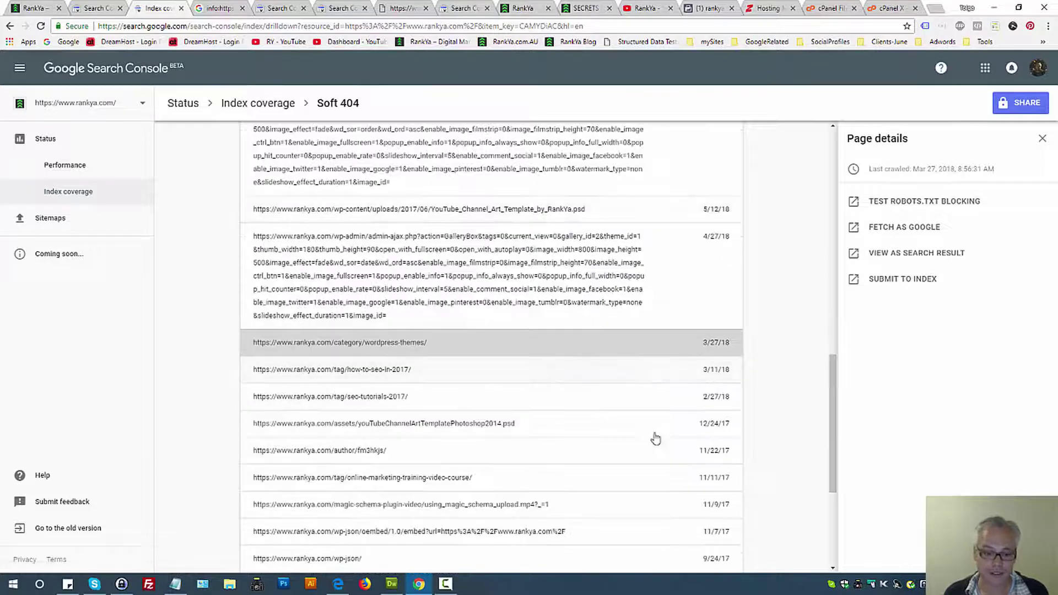
scroll(410, 470, "down", 3)
scroll(423, 472, "down", 2)
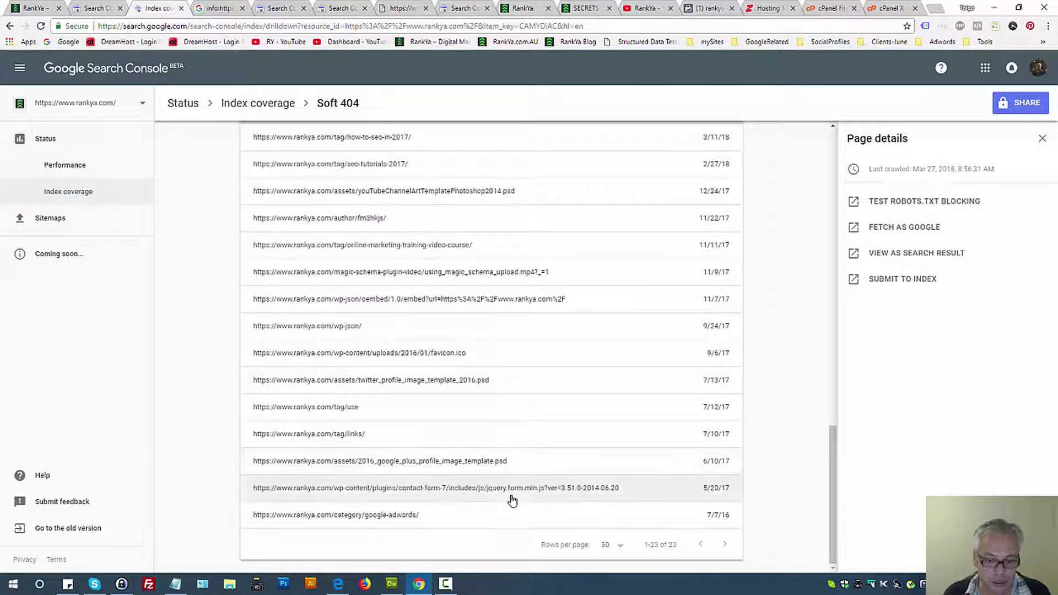
Open the /category/wordpress-themes/ example URL in a new tab to check its live content.
scroll(371, 512, "up", 9)
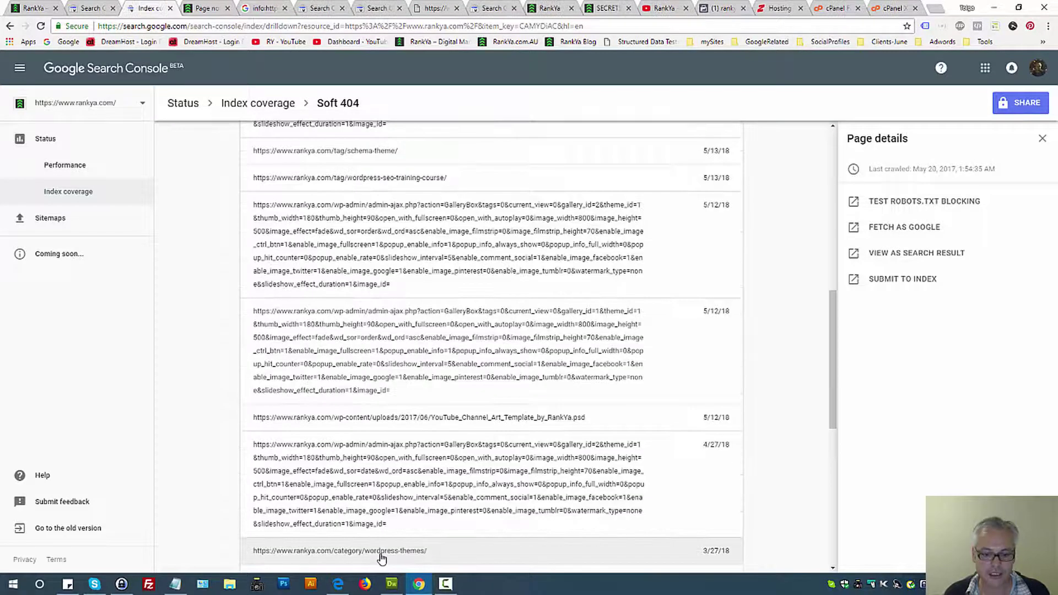
triple_click(381, 558)
right_click(381, 557)
left_click(423, 506)
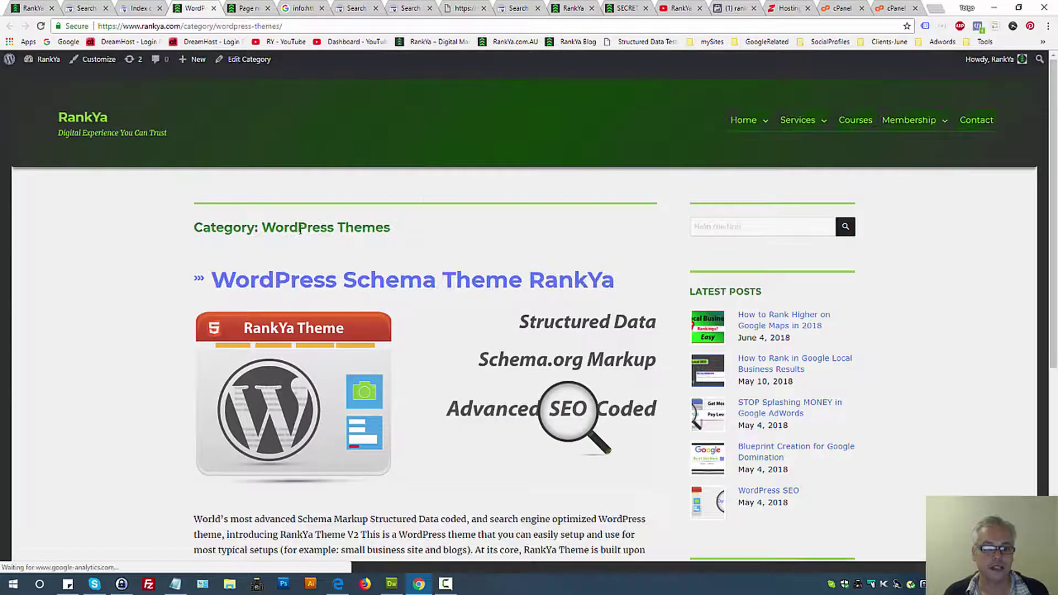
Reload the WordPress Themes category page while recording network activity, and check the HTTP status of the wordpress-themes/ document request.
triple_click(299, 230)
left_click(205, 226)
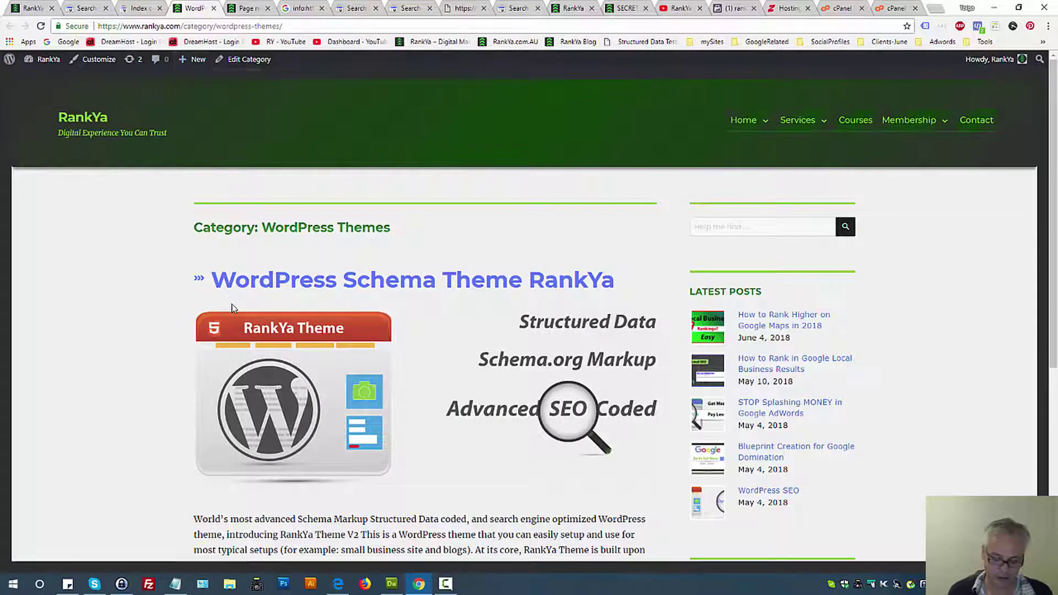
key("F12")
left_click(40, 26)
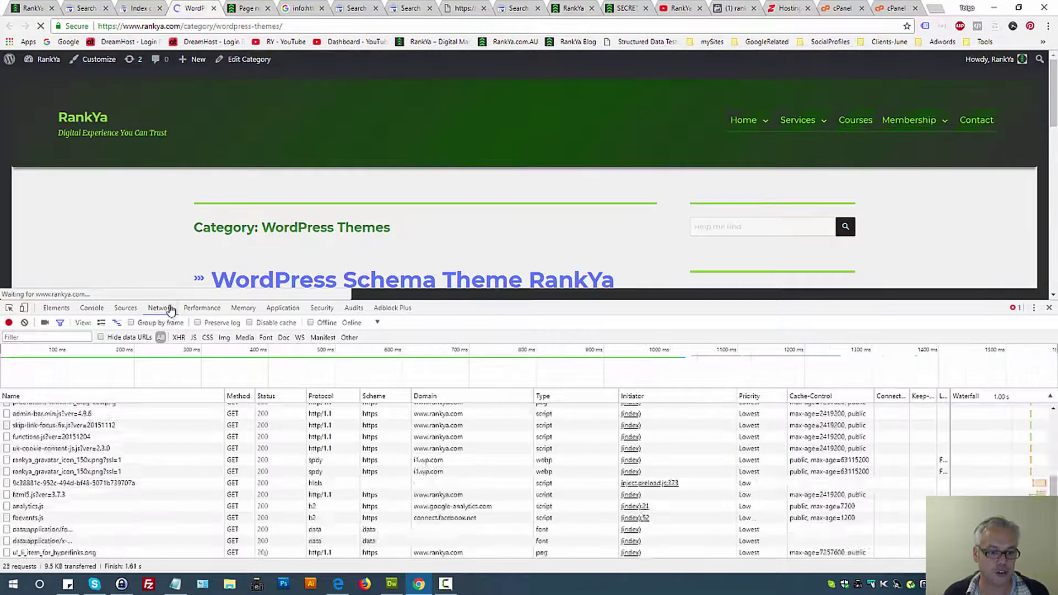
scroll(220, 419, "up", 10)
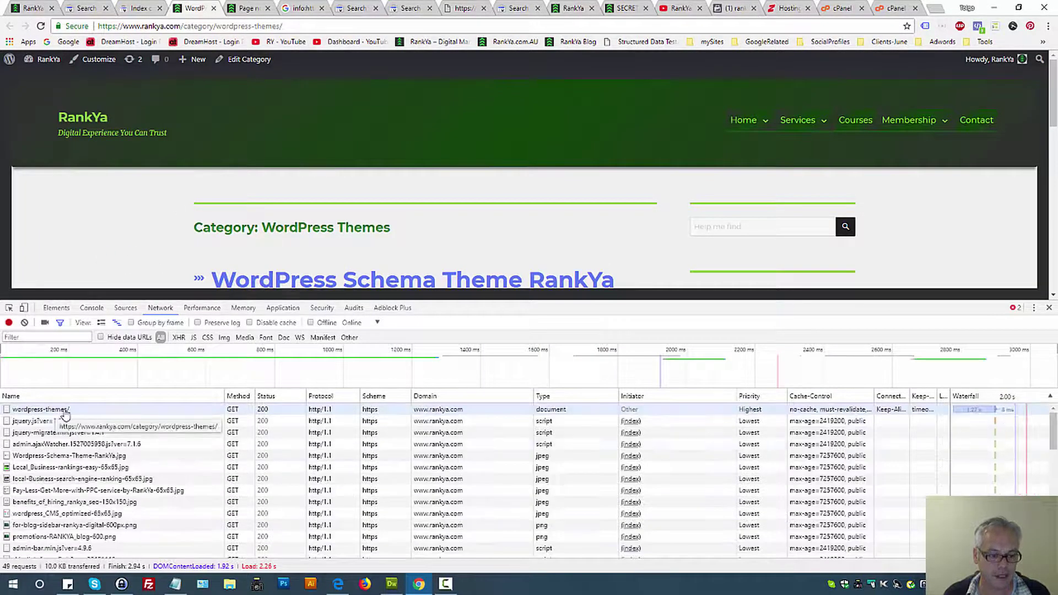
double_click(262, 410)
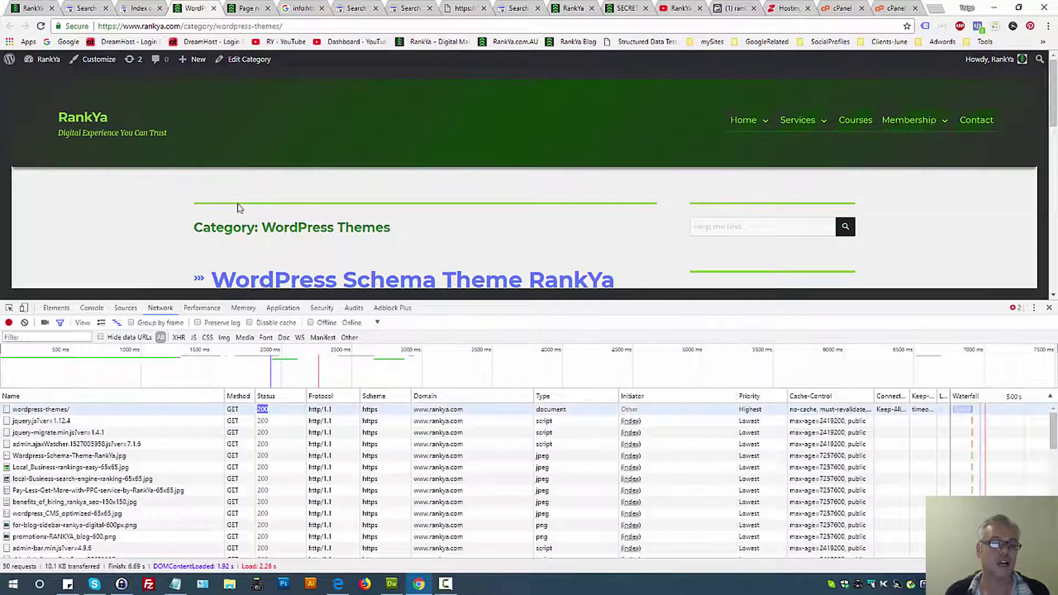
Run a desktop Fetch and Render in Fetch as Google for category/wordpress-themes/, starting from its Soft 404 page details.
left_click(142, 9)
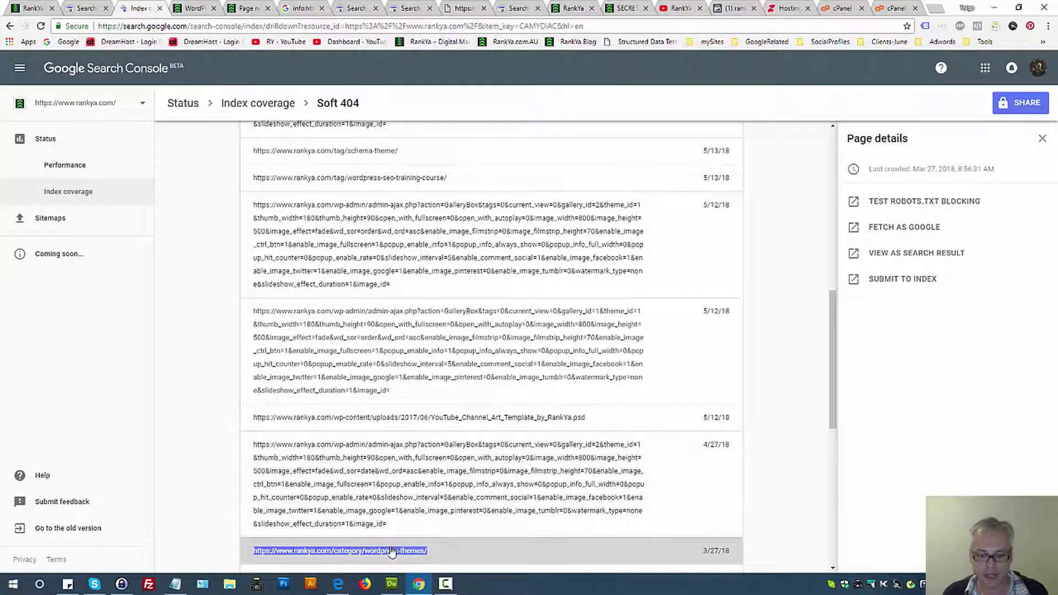
scroll(603, 388, "down", 3)
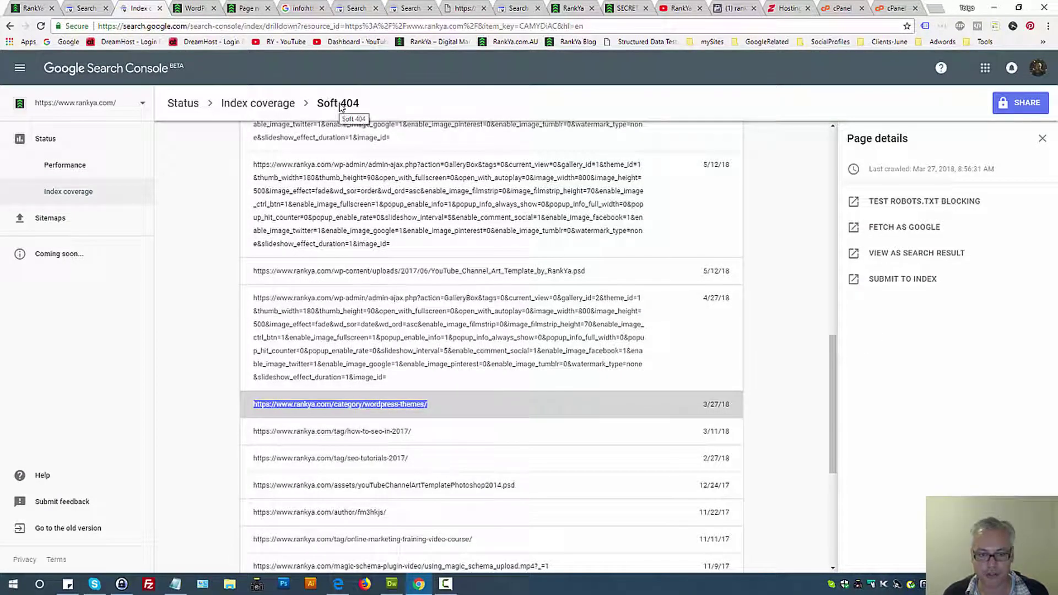
left_click(901, 229)
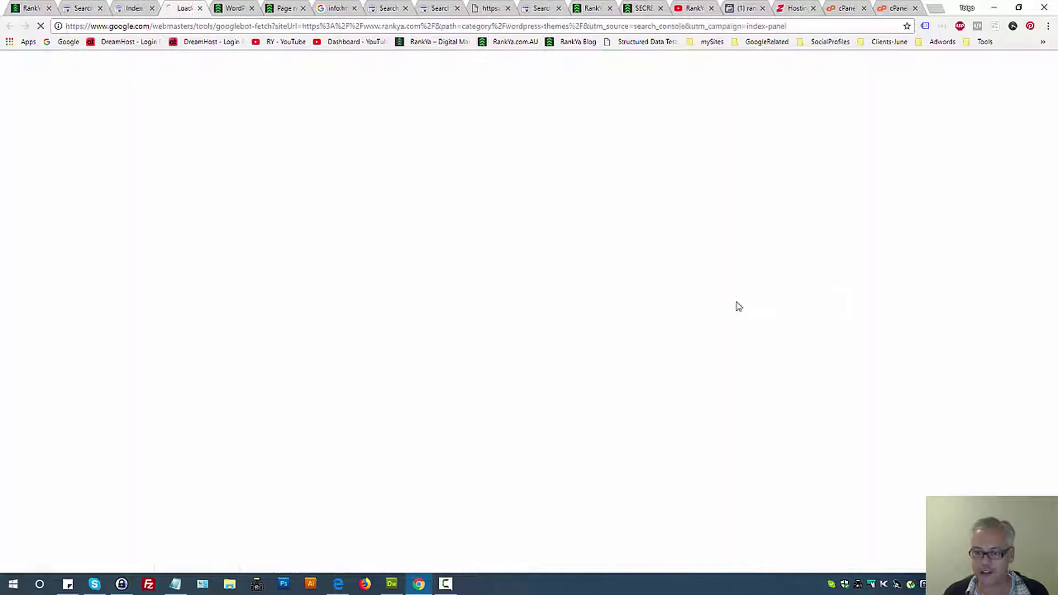
left_click(134, 8)
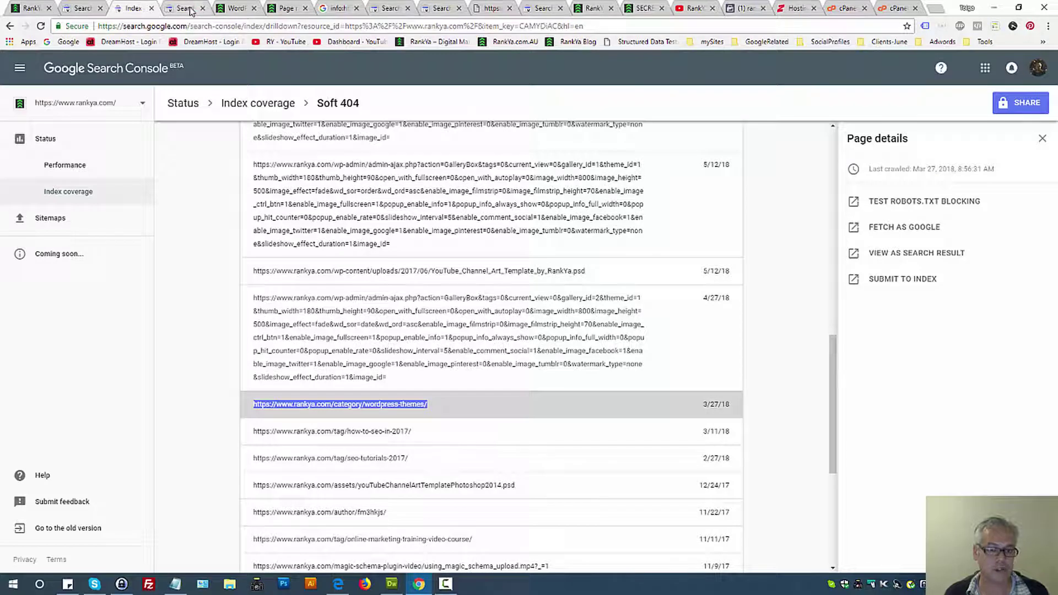
triple_click(341, 107)
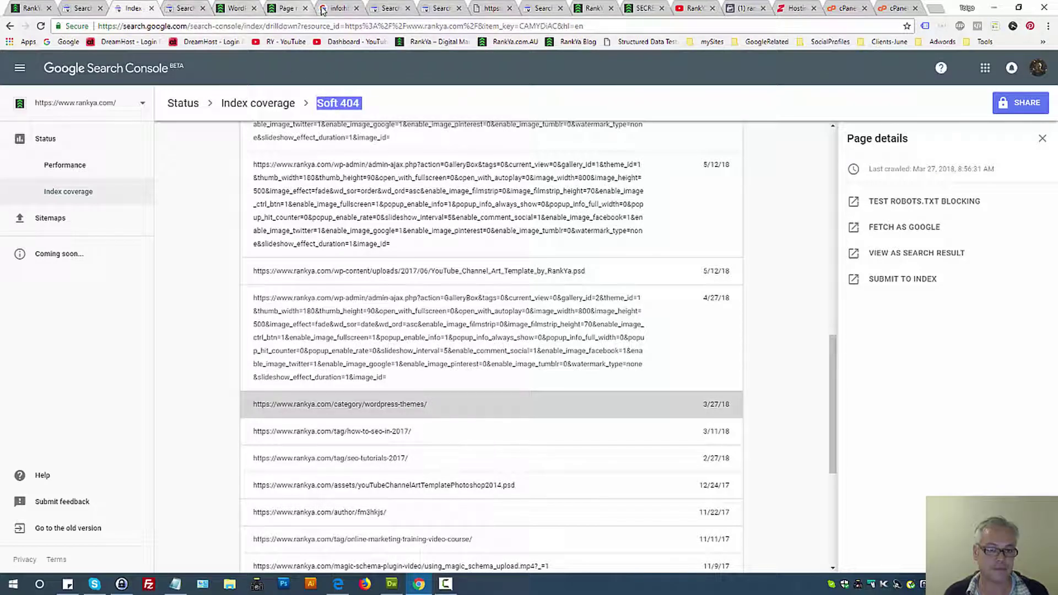
left_click(197, 5)
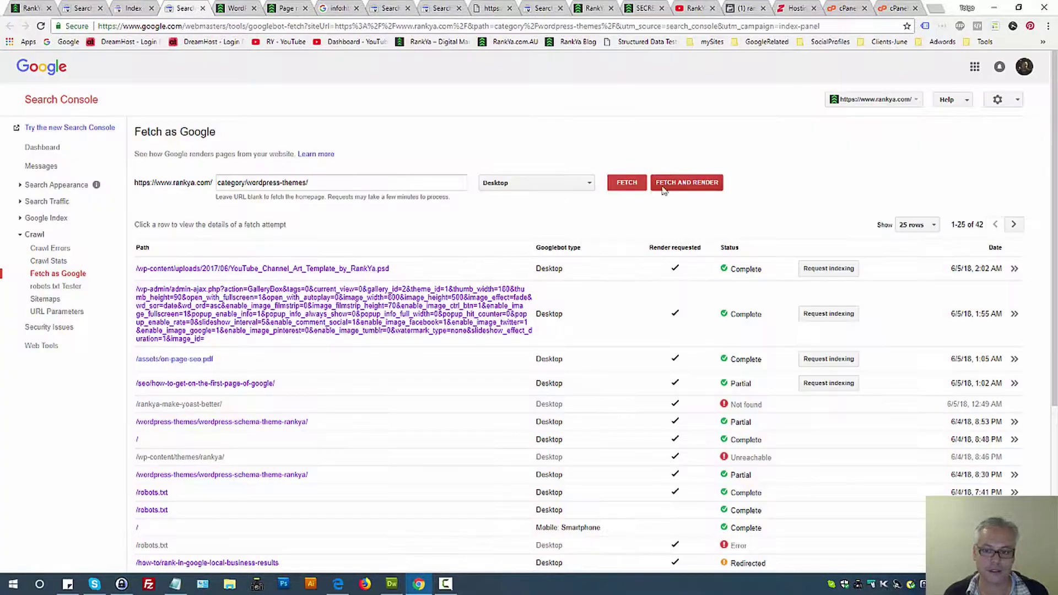
left_click(686, 182)
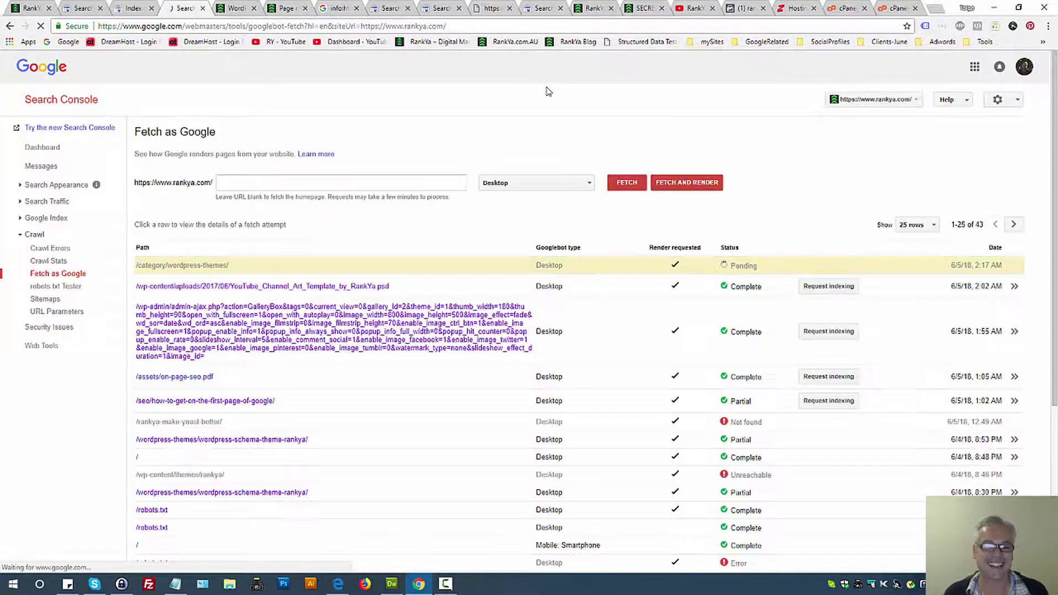
Review the Soft 404 examples, including the YouTube template PSD, wp-json oembed and contact-form-7 script URLs, along with the affected pages chart.
left_click(132, 13)
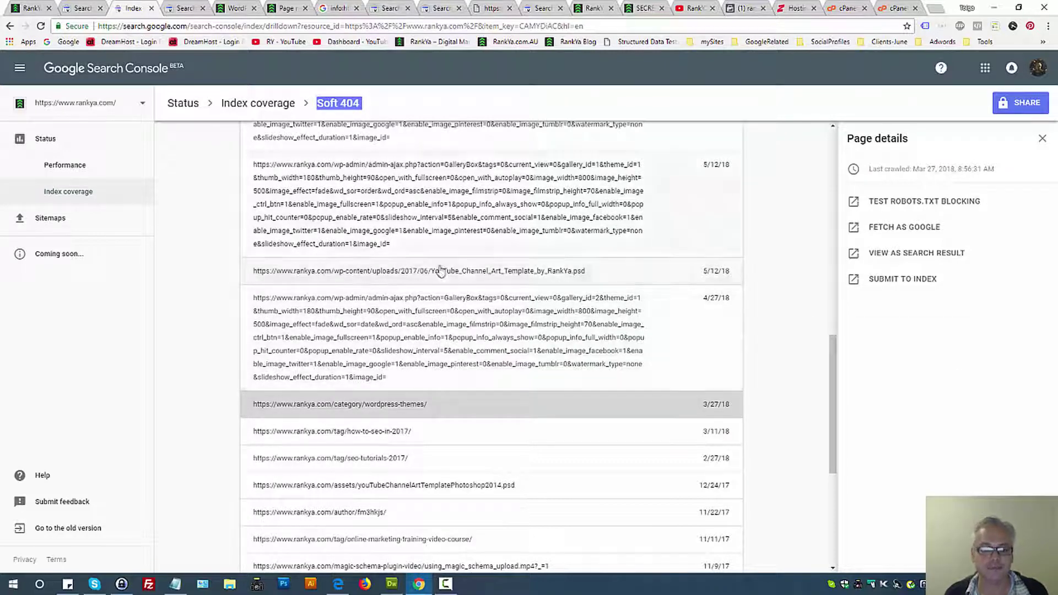
left_click_drag(592, 274, 259, 272)
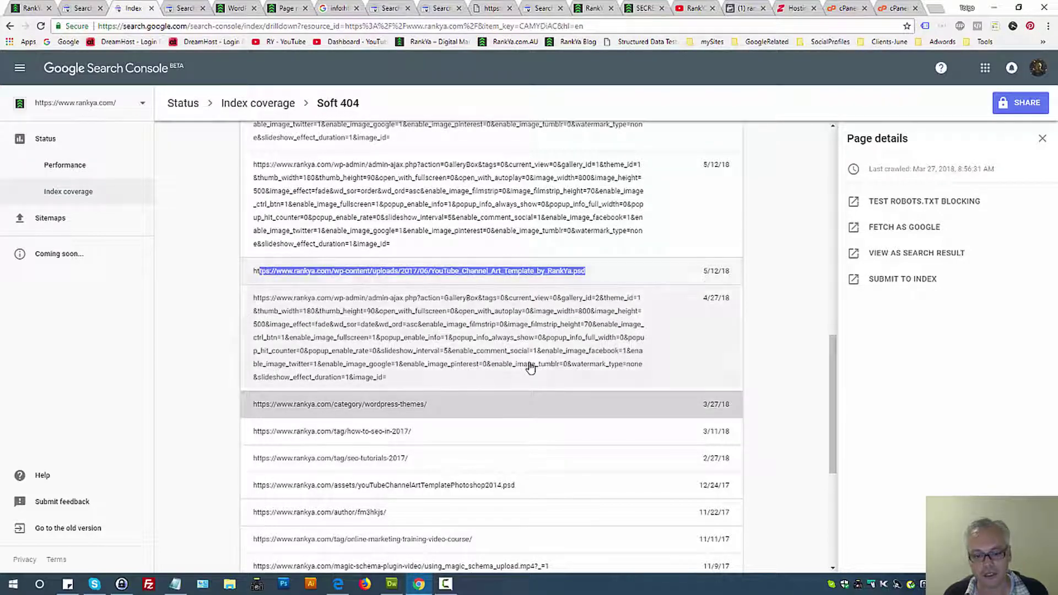
scroll(614, 383, "down", 3)
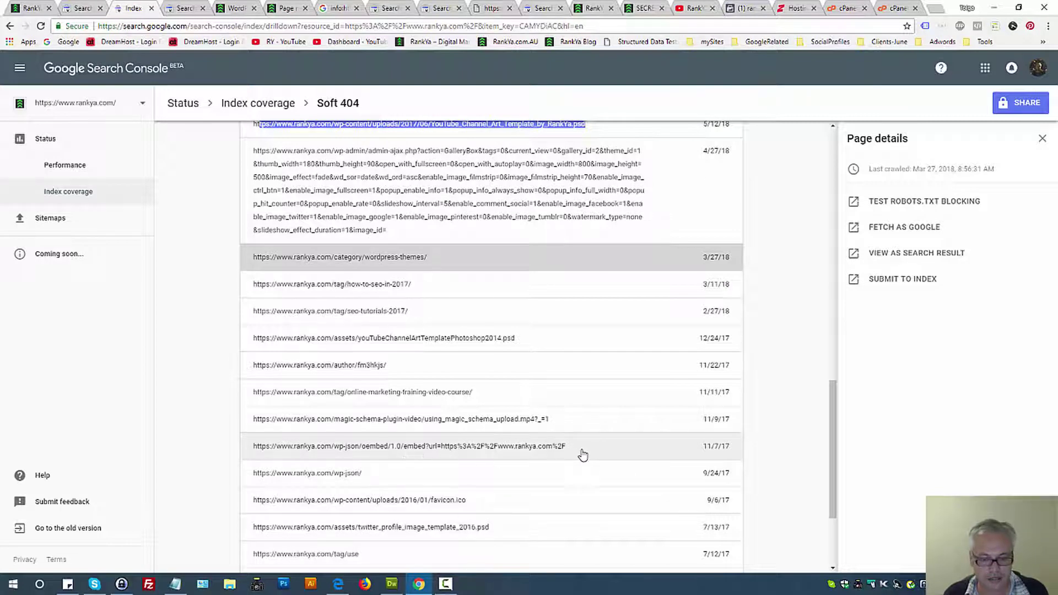
left_click_drag(583, 455, 252, 459)
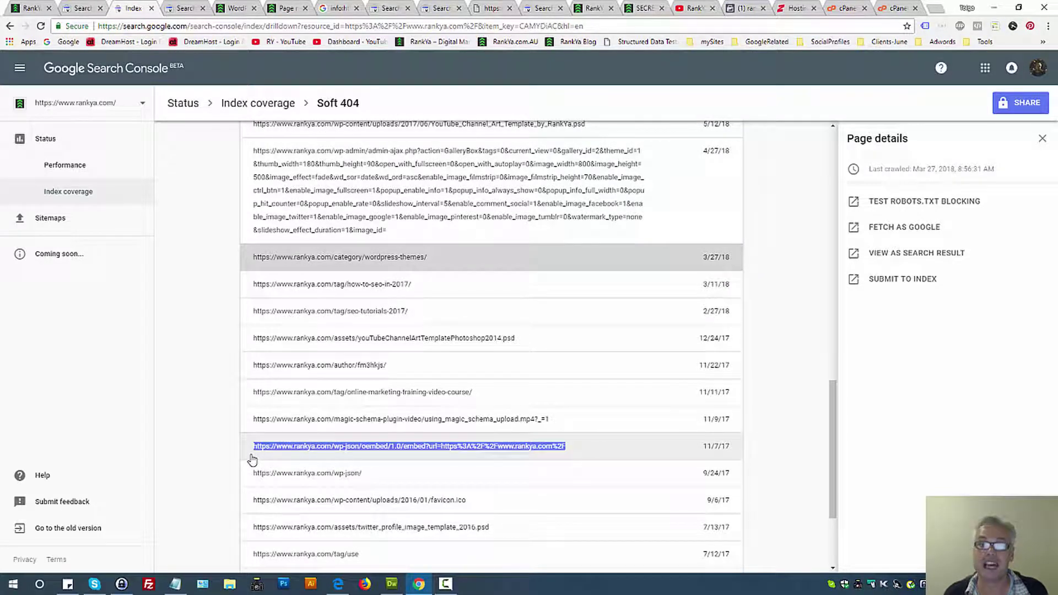
scroll(251, 459, "down", 3)
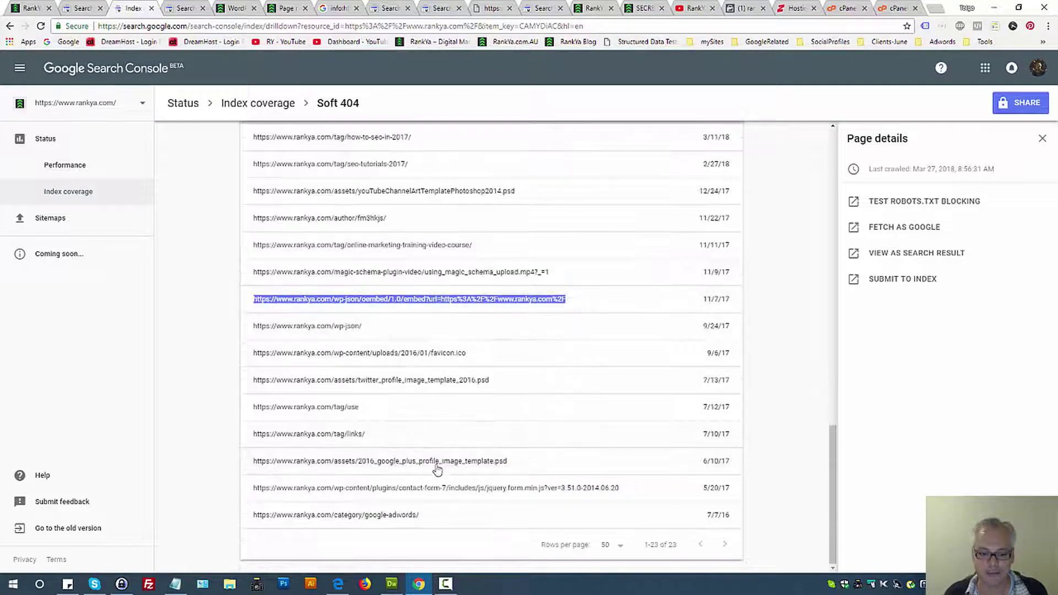
left_click_drag(631, 490, 251, 495)
scroll(465, 405, "up", 10)
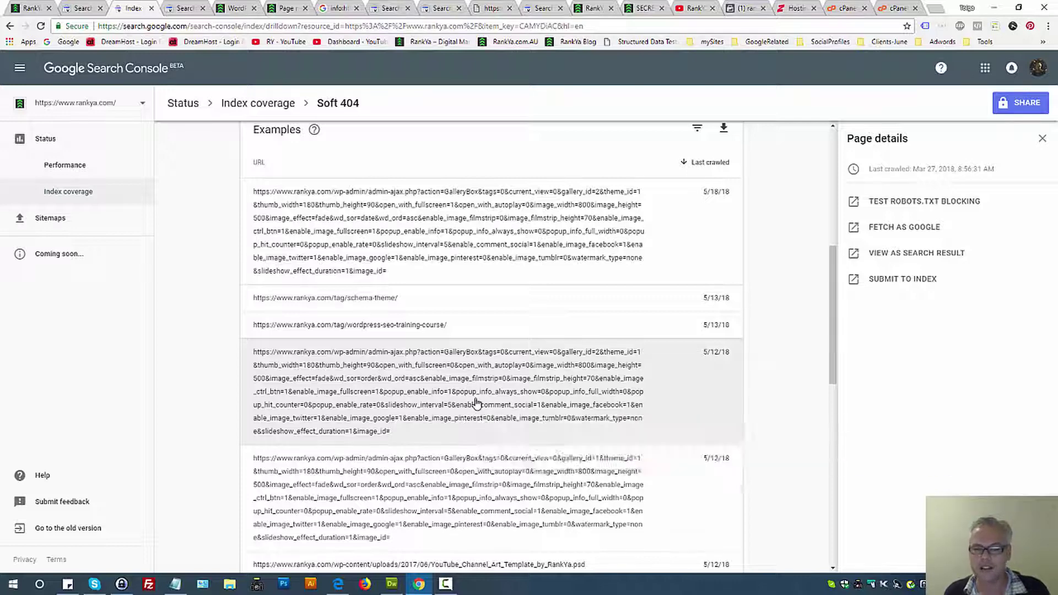
scroll(478, 386, "up", 5)
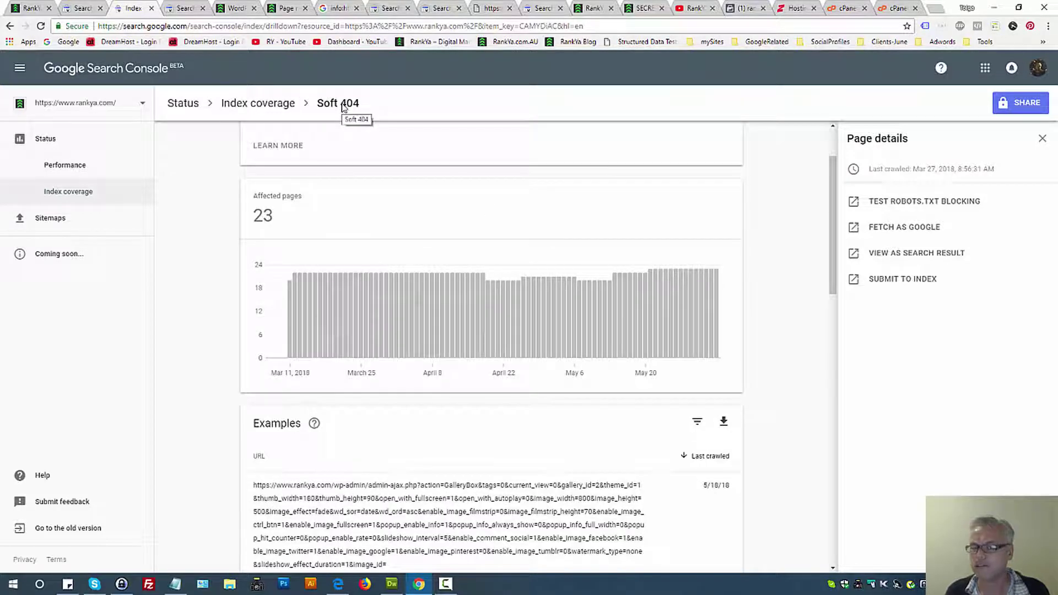
scroll(454, 350, "down", 5)
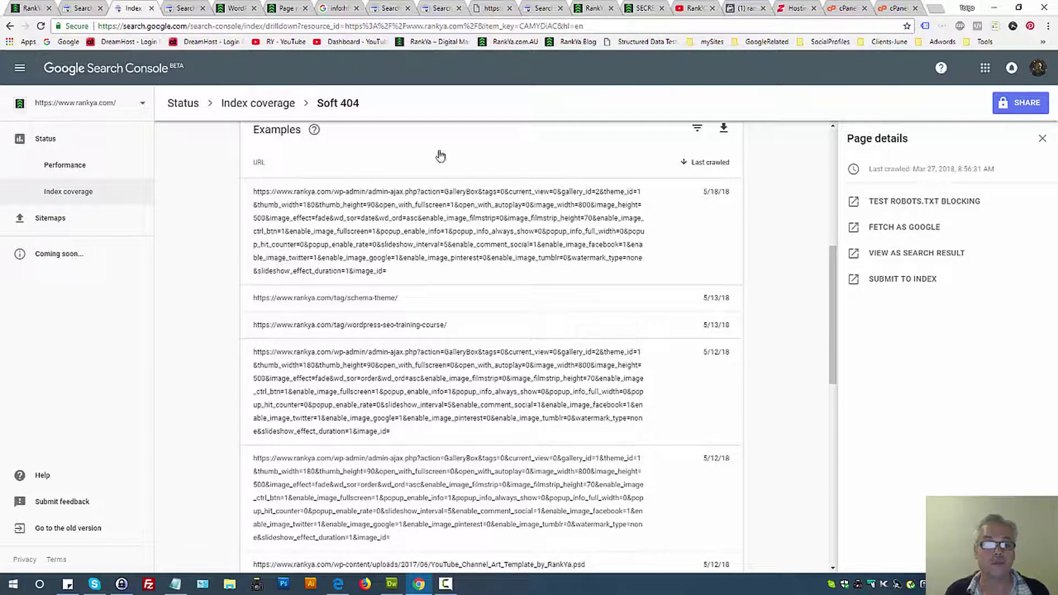
Inspect the status code in the wordpress-themes/ request headers, and check the same path's fetch status in Fetch as Google.
left_click(235, 9)
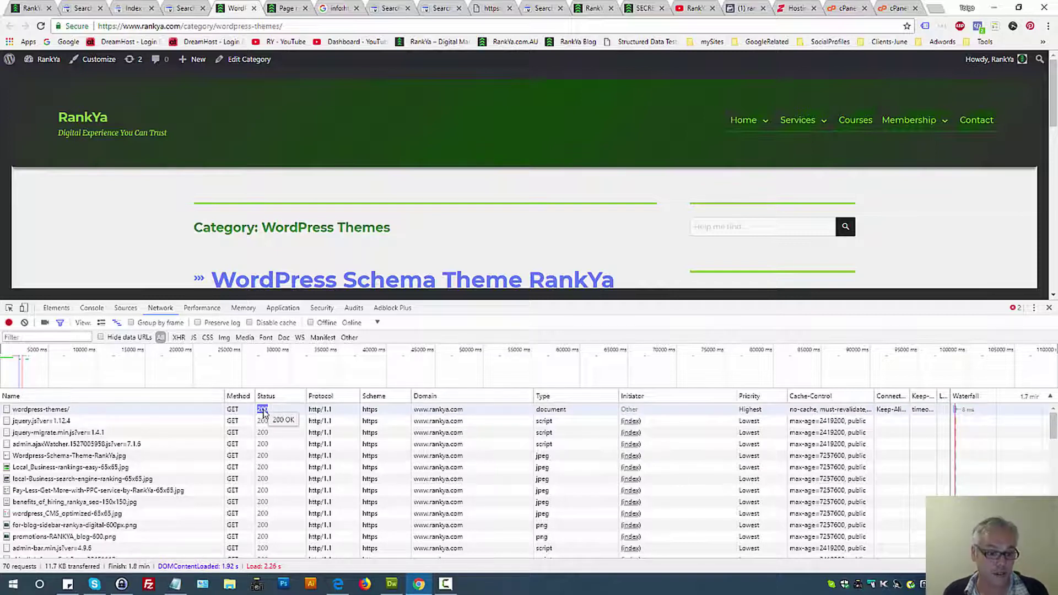
left_click(57, 411)
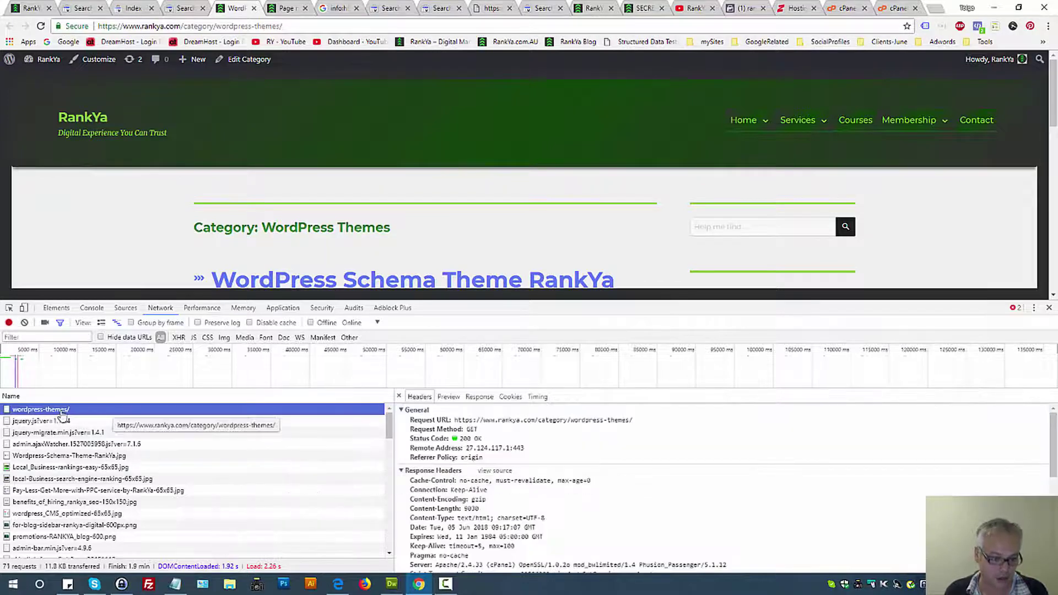
left_click_drag(459, 439, 482, 439)
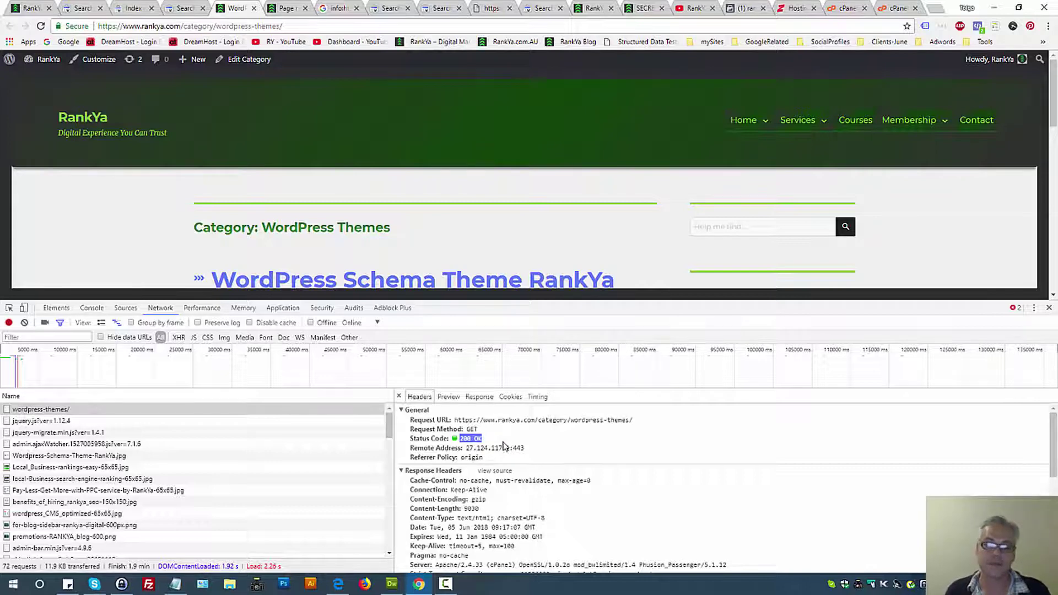
double_click(466, 438)
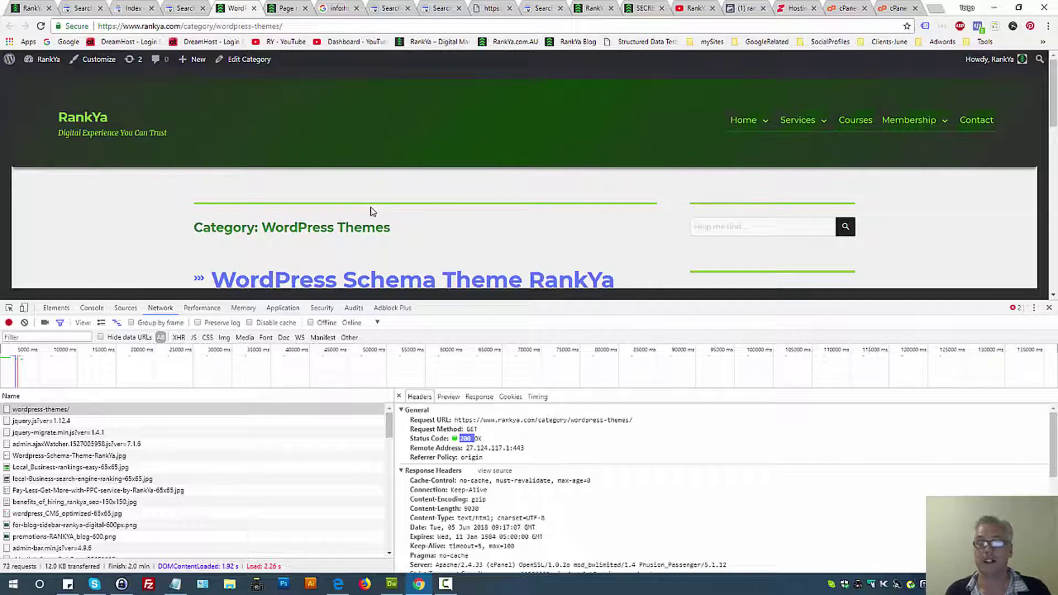
left_click(185, 8)
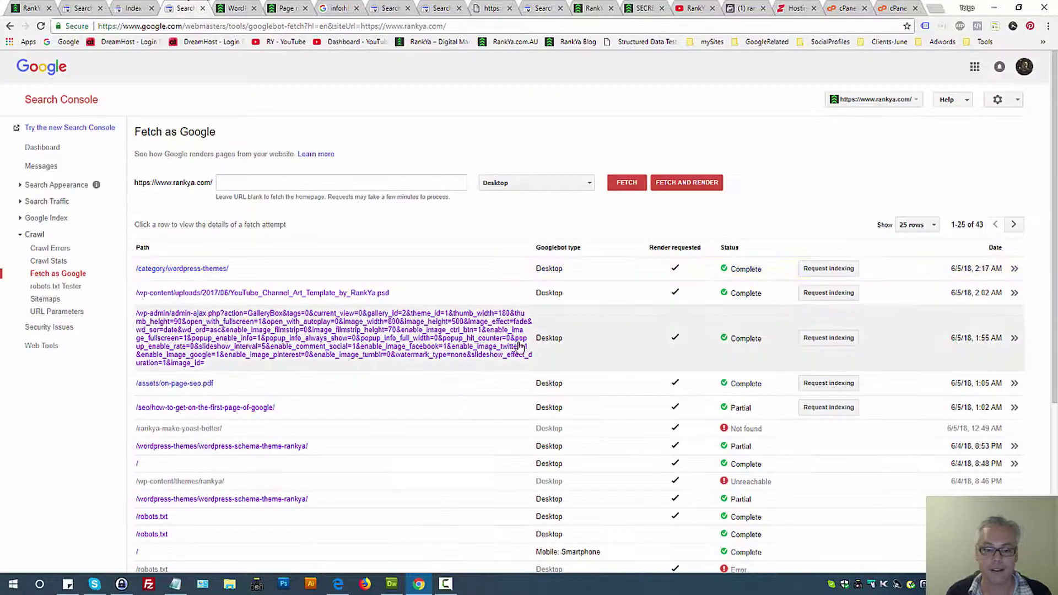
Compare the Soft 404 examples with their last crawled dates, and open the page details of the /wp-content/uploads/2016/01/favicon.ico entry.
left_click(125, 7)
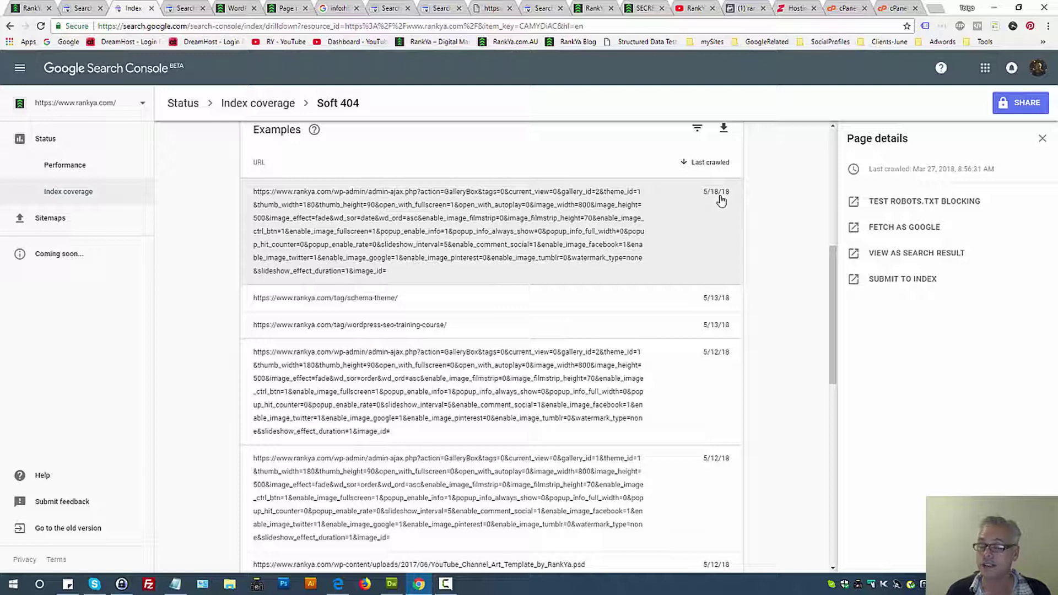
scroll(561, 413, "down", 10)
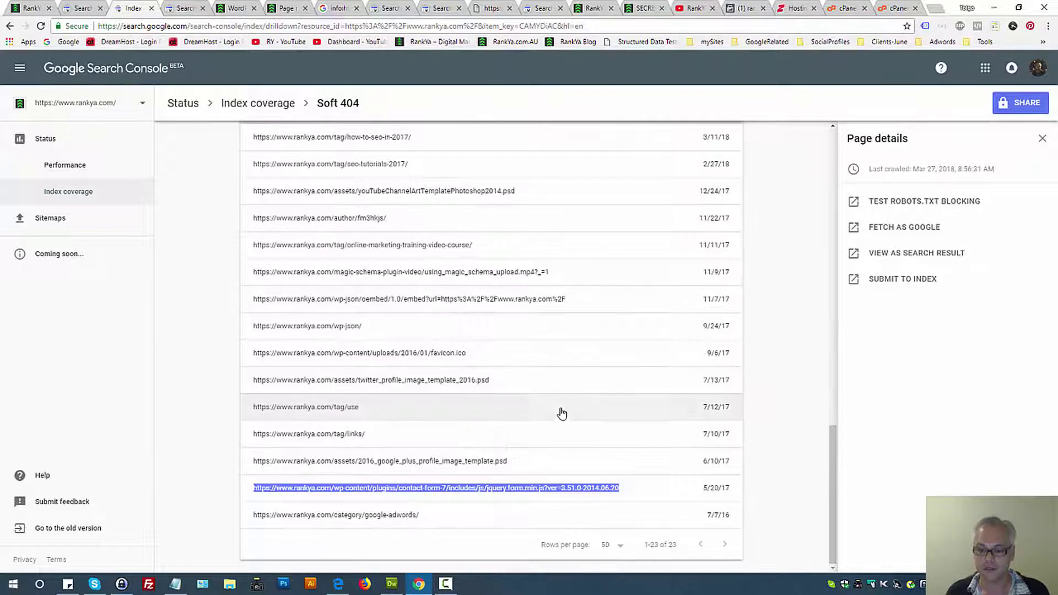
scroll(609, 518, "up", 10)
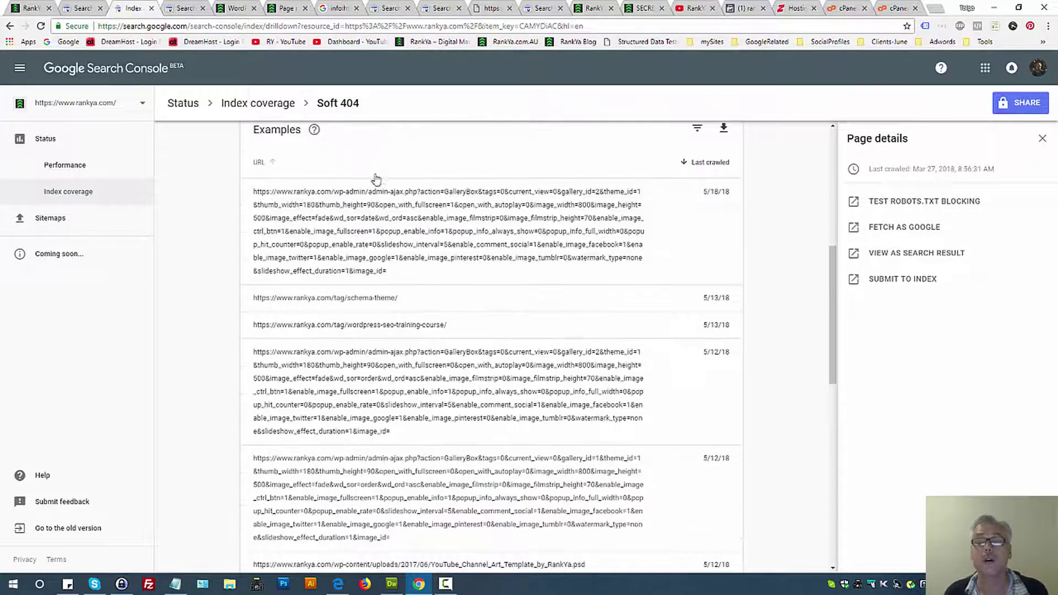
scroll(461, 365, "down", 5)
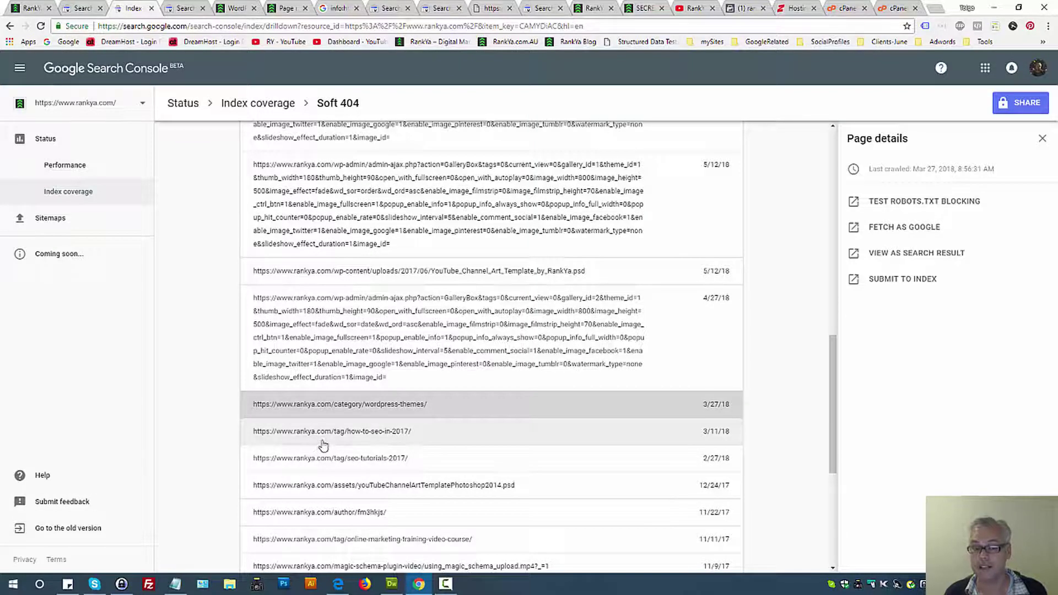
scroll(550, 437, "down", 3)
scroll(567, 468, "down", 3)
triple_click(540, 484)
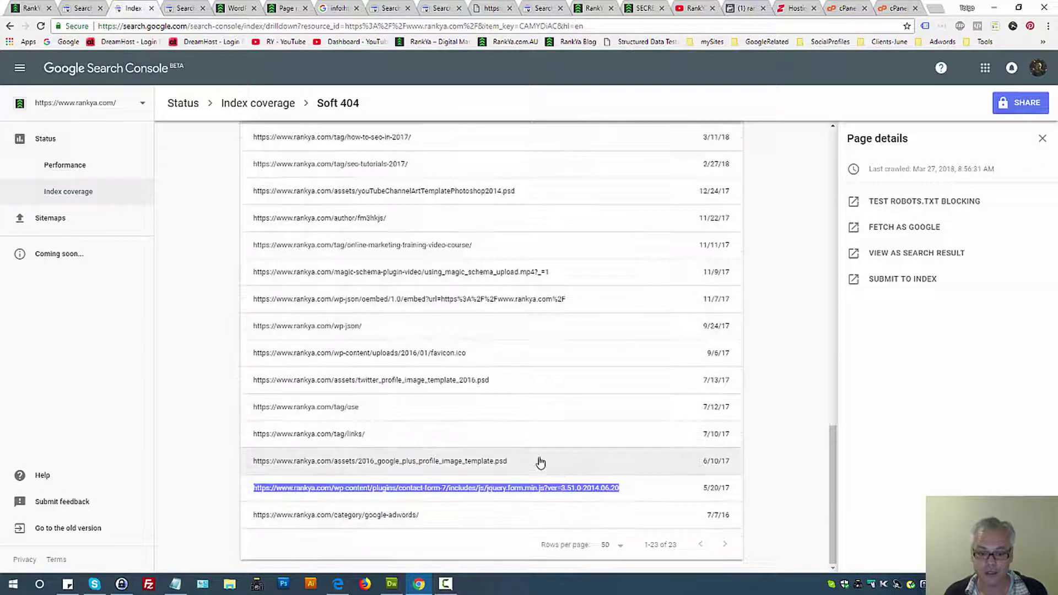
triple_click(395, 359)
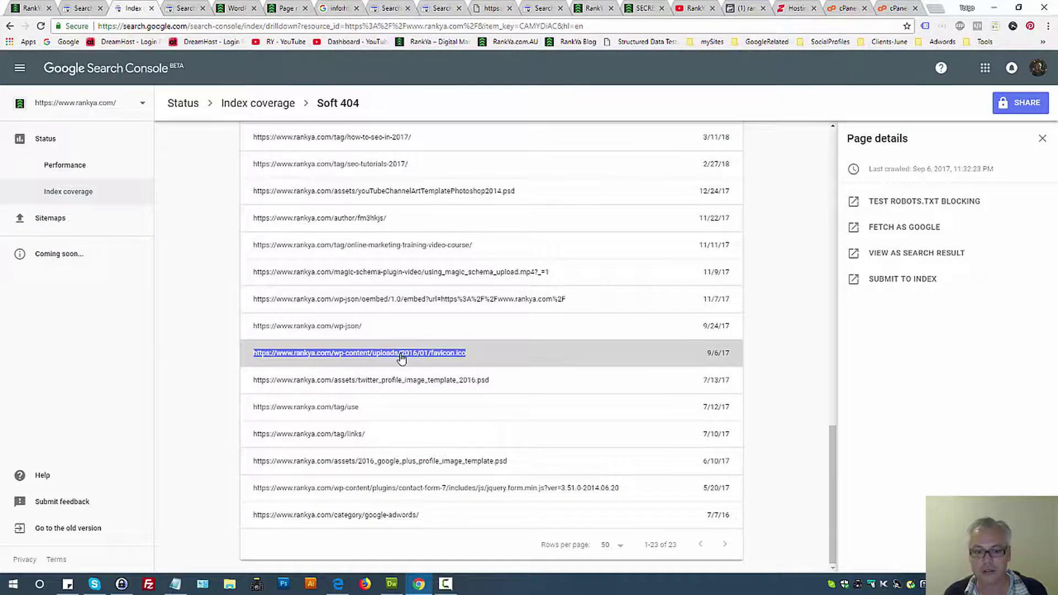
Filter the Soft 404 report by /page-sitemap.xml and by /post-sitemap.xml to check the submitted sitemap pages.
scroll(317, 356, "up", 15)
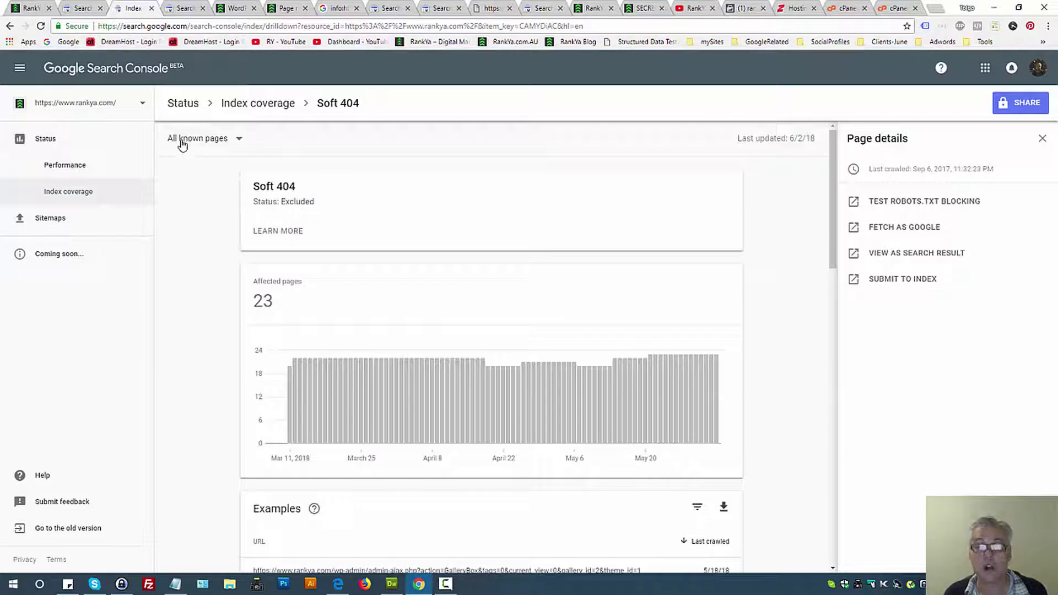
left_click(181, 141)
left_click(194, 179)
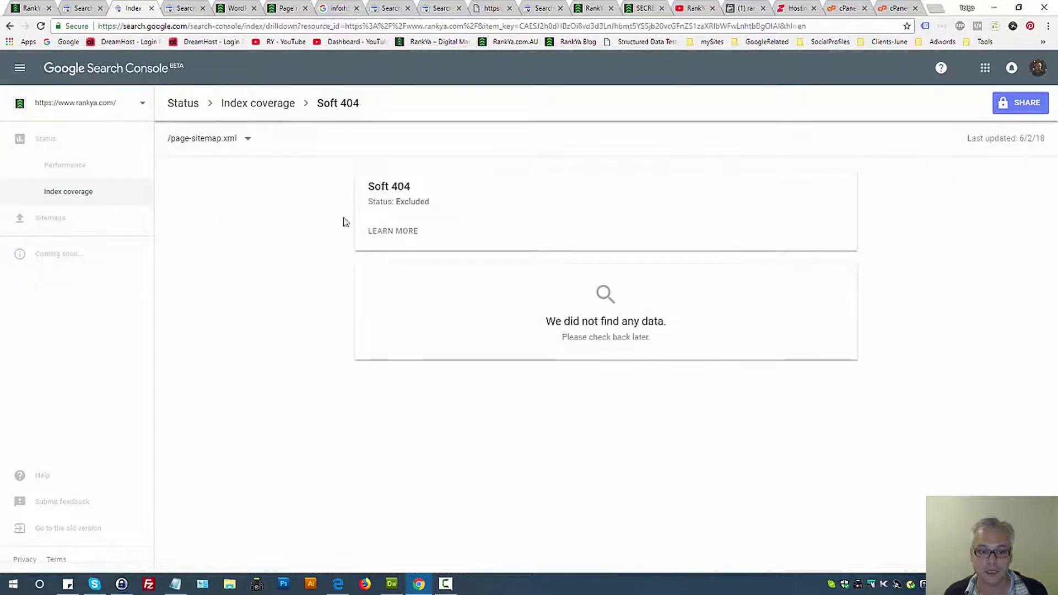
left_click(246, 139)
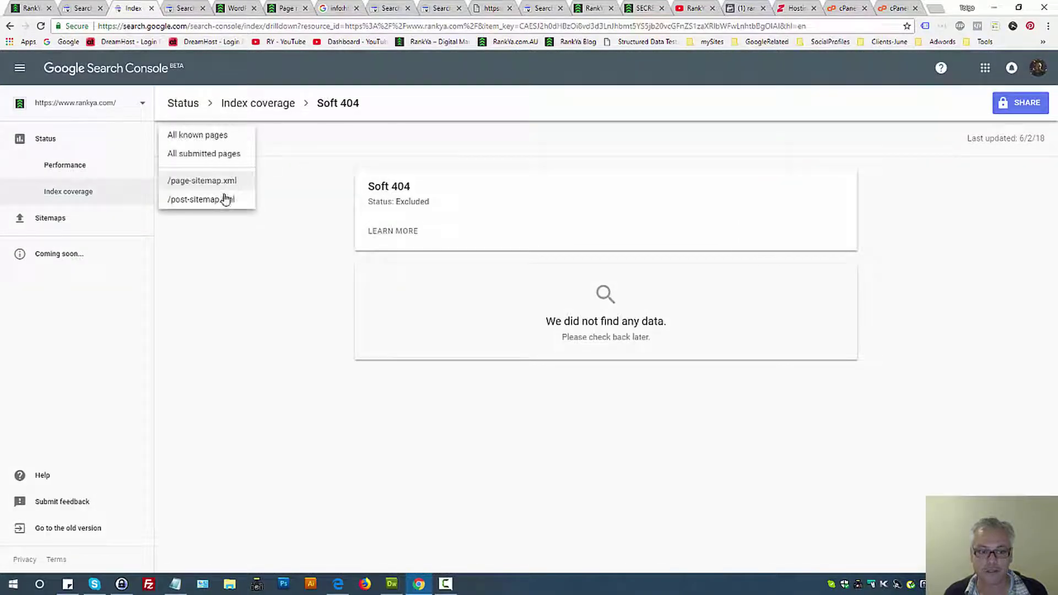
left_click(225, 199)
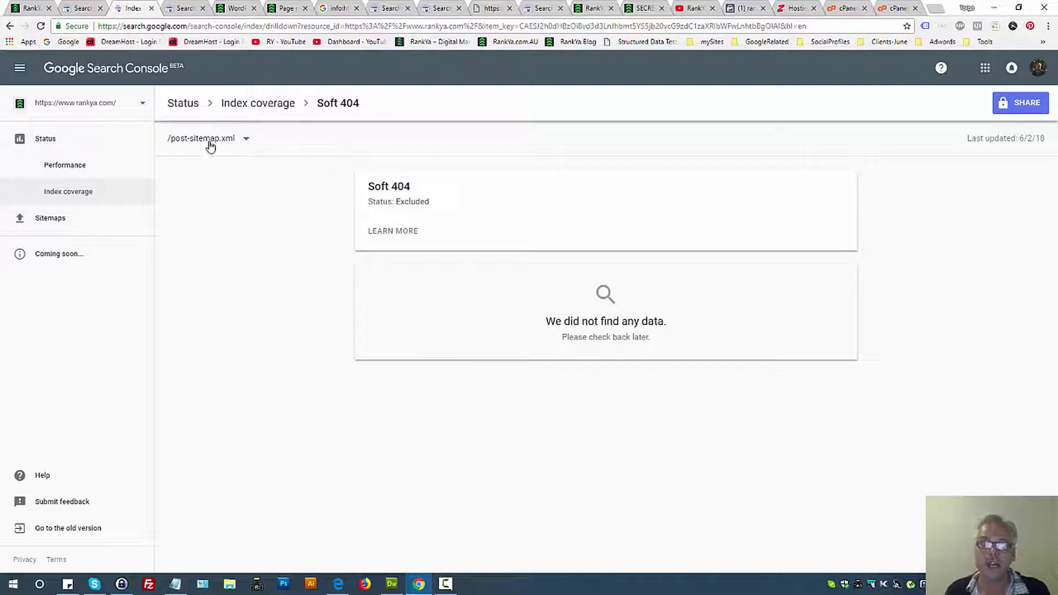
left_click(283, 7)
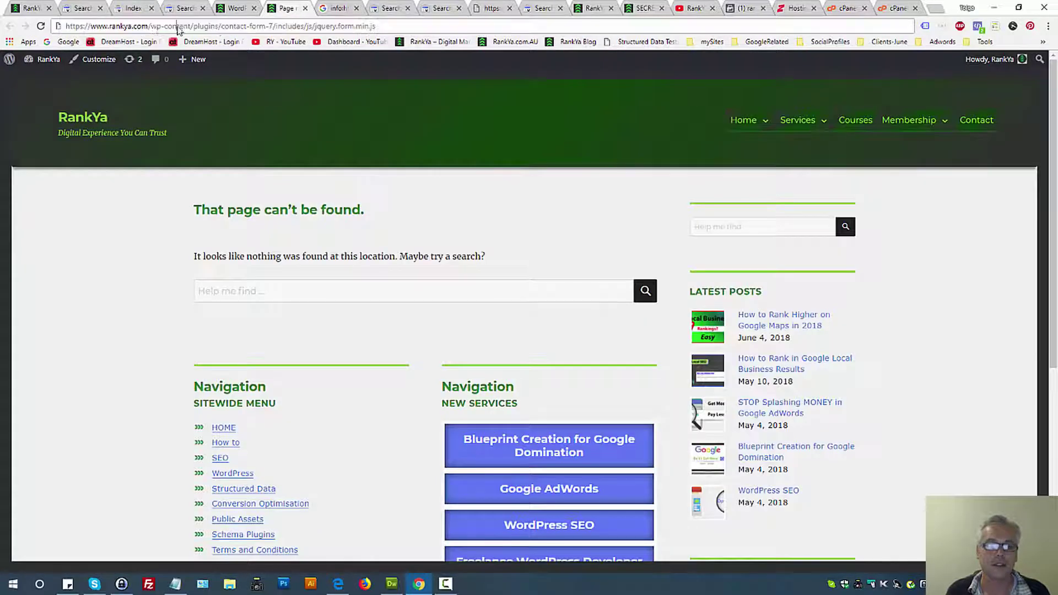
left_click_drag(154, 28, 455, 52)
type("sitemap.xml")
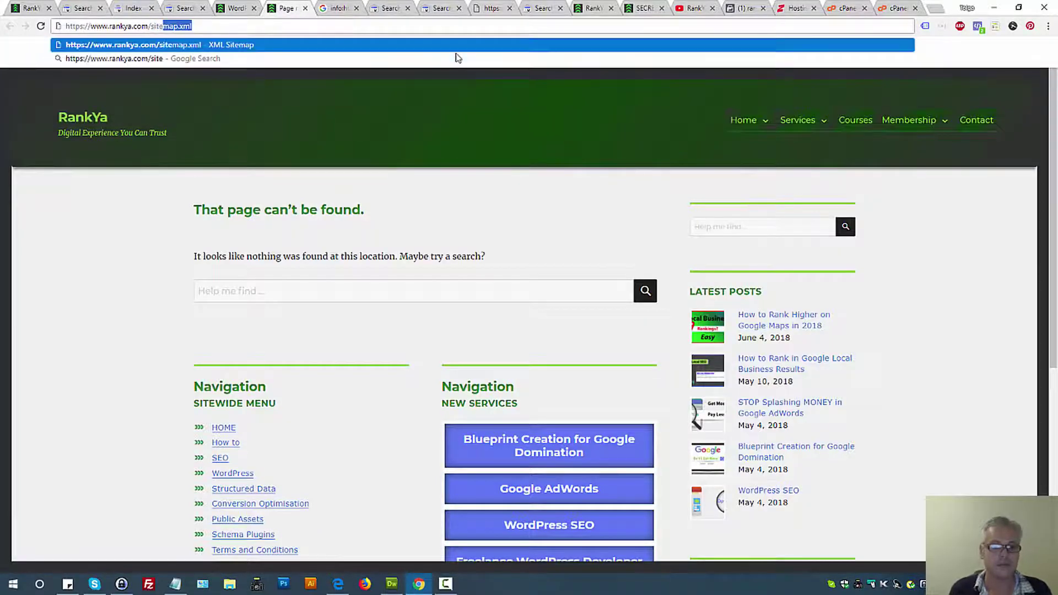
key("Return")
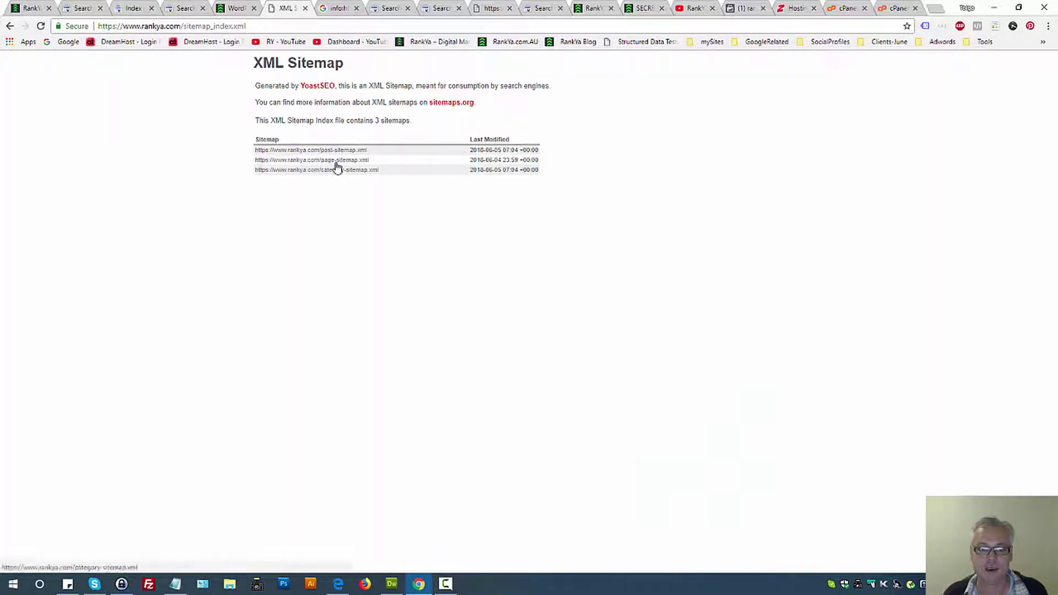
Check the Fetch as Google history, and open the help on validation from the Soft 404 report.
left_click(181, 10)
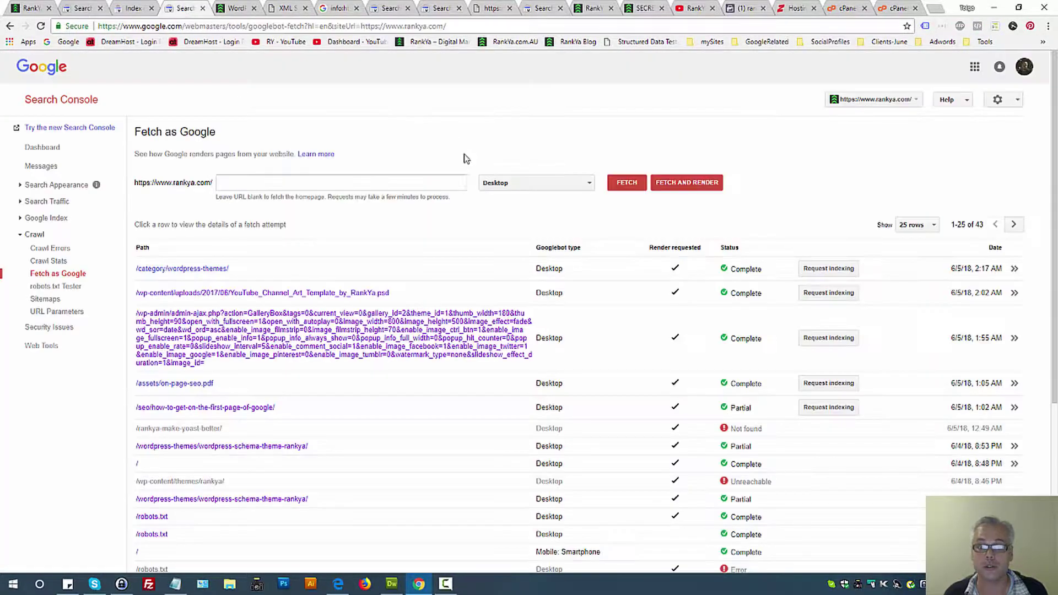
left_click(136, 9)
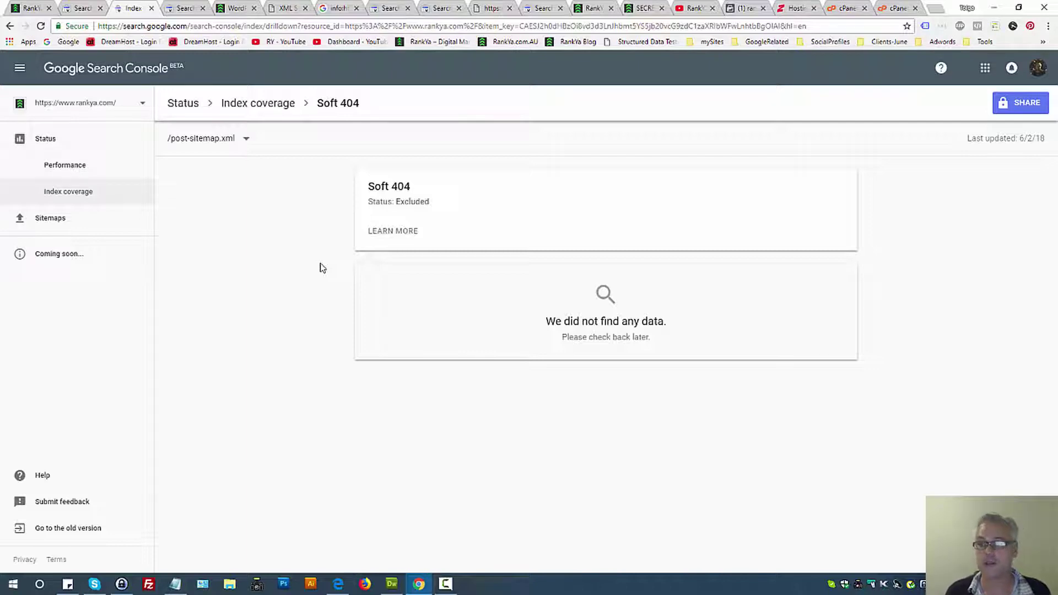
left_click(941, 77)
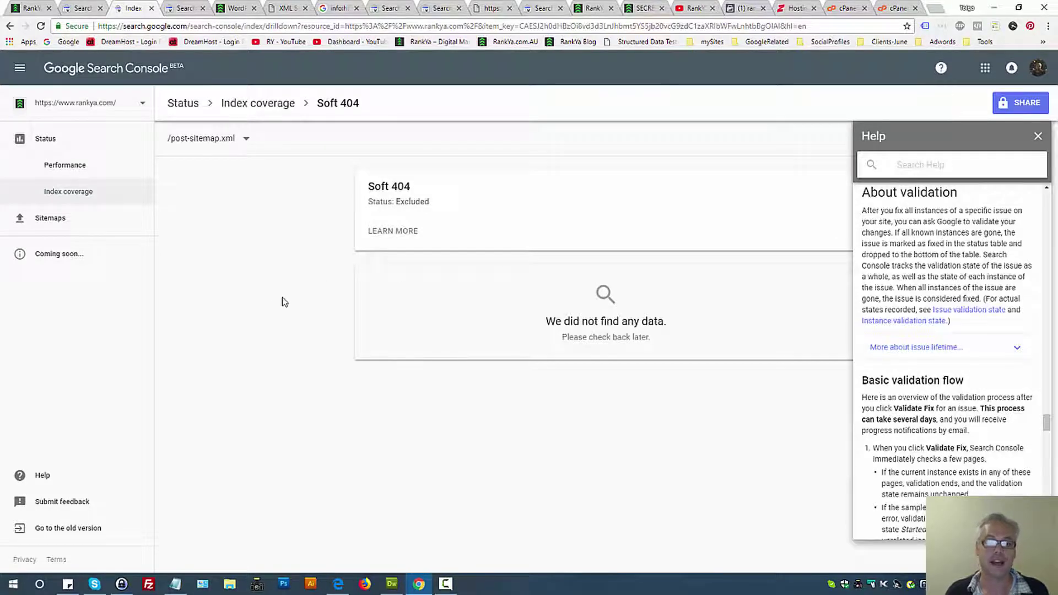
left_click(696, 9)
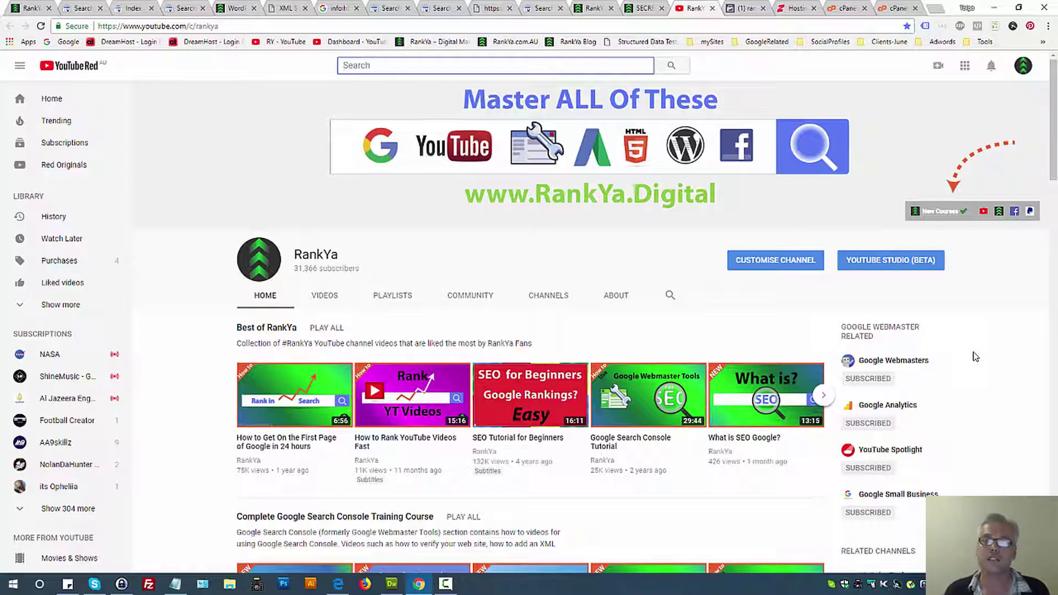
middle_click(432, 42)
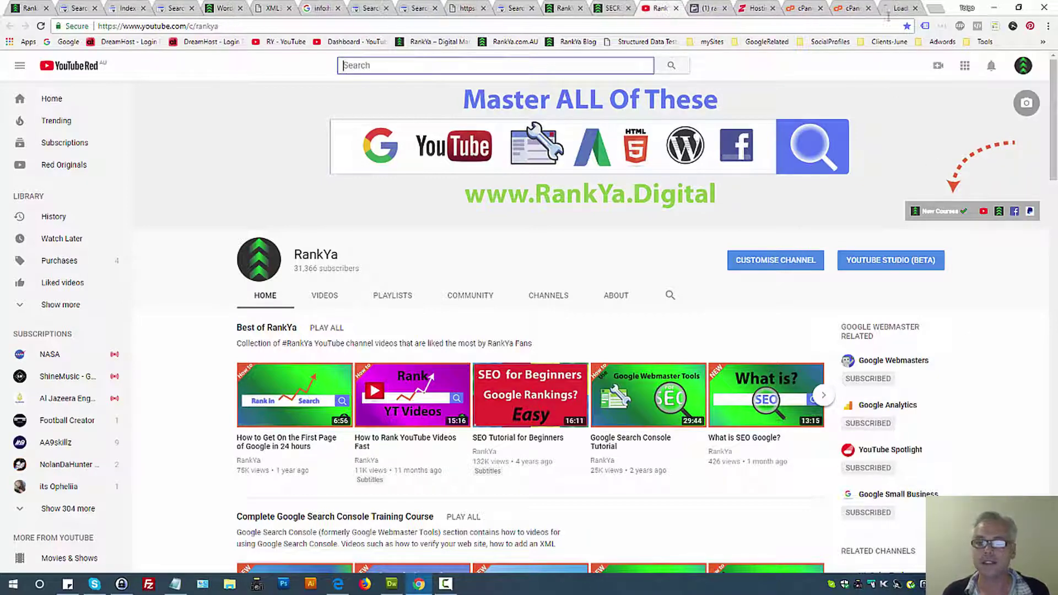
left_click(883, 11)
left_click(134, 26)
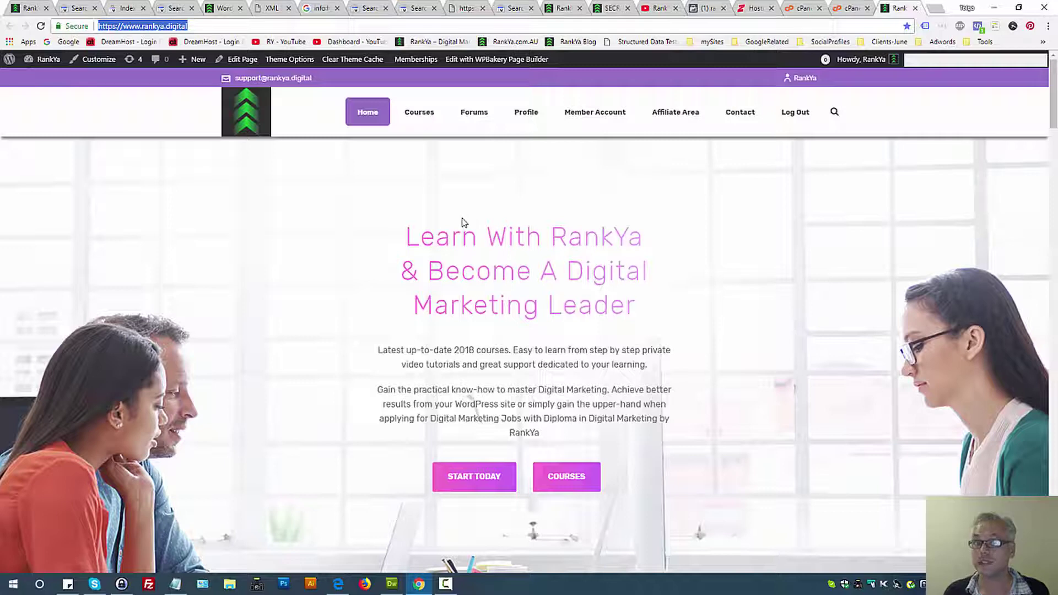
left_click(657, 7)
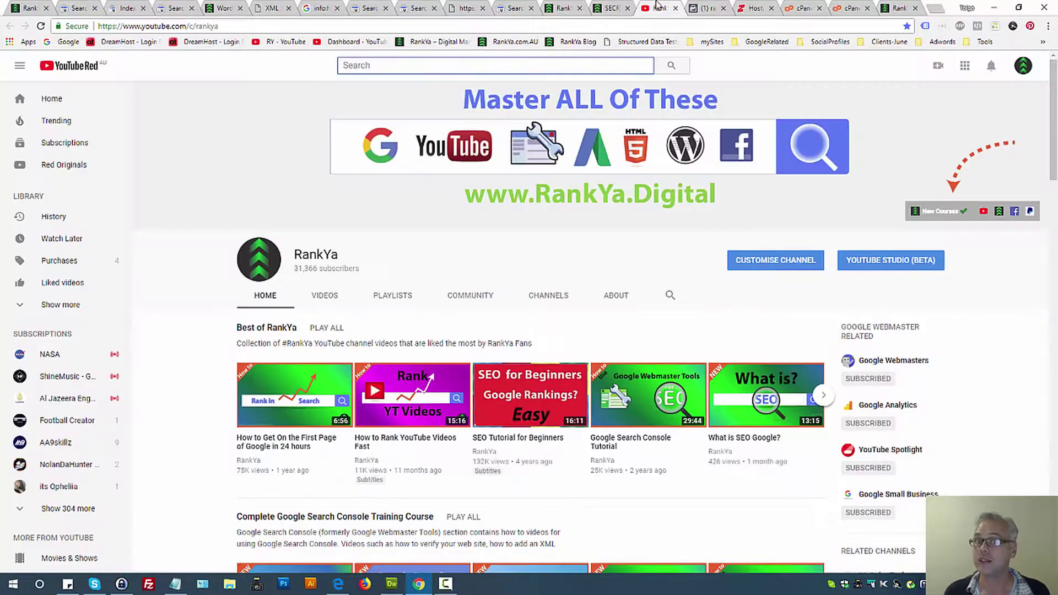
left_click(898, 8)
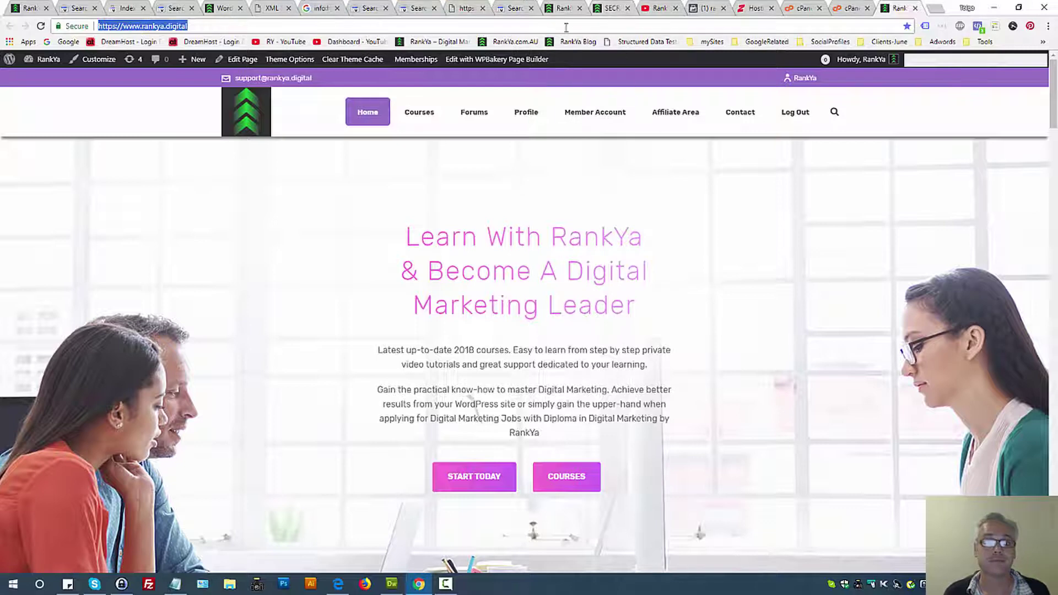
Search Google for the article title "Secrets to Get On The First Page of Google in 24 Hours" and examine the RankYa result's URL.
left_click(606, 8)
triple_click(330, 214)
right_click(330, 212)
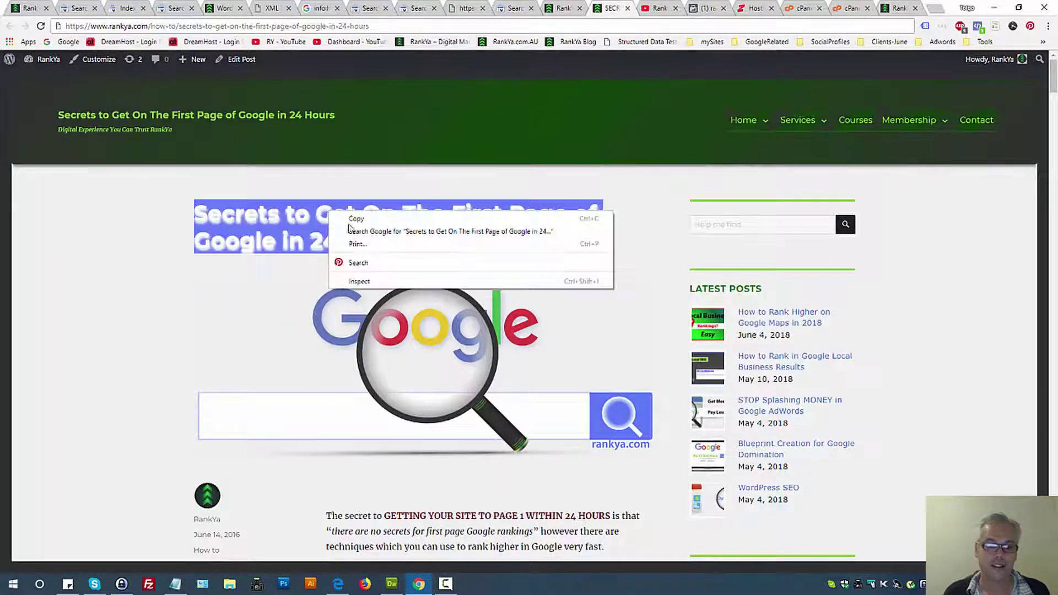
left_click(378, 231)
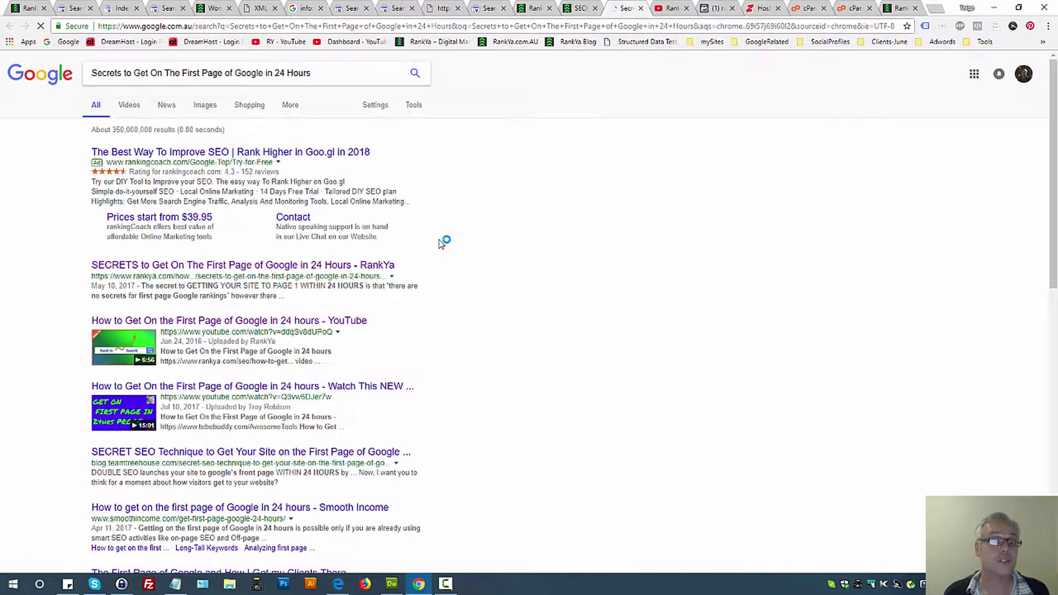
double_click(208, 276)
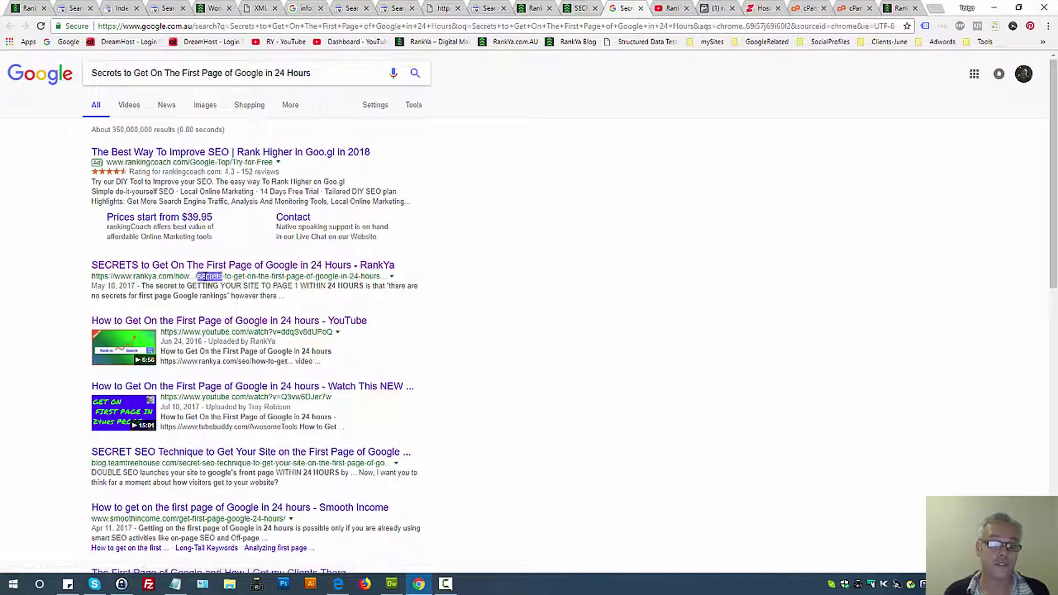
triple_click(208, 276)
Search Google for the suggestion "how to get on first page of google without paying" and examine the RankYa result's URL.
left_click(315, 66)
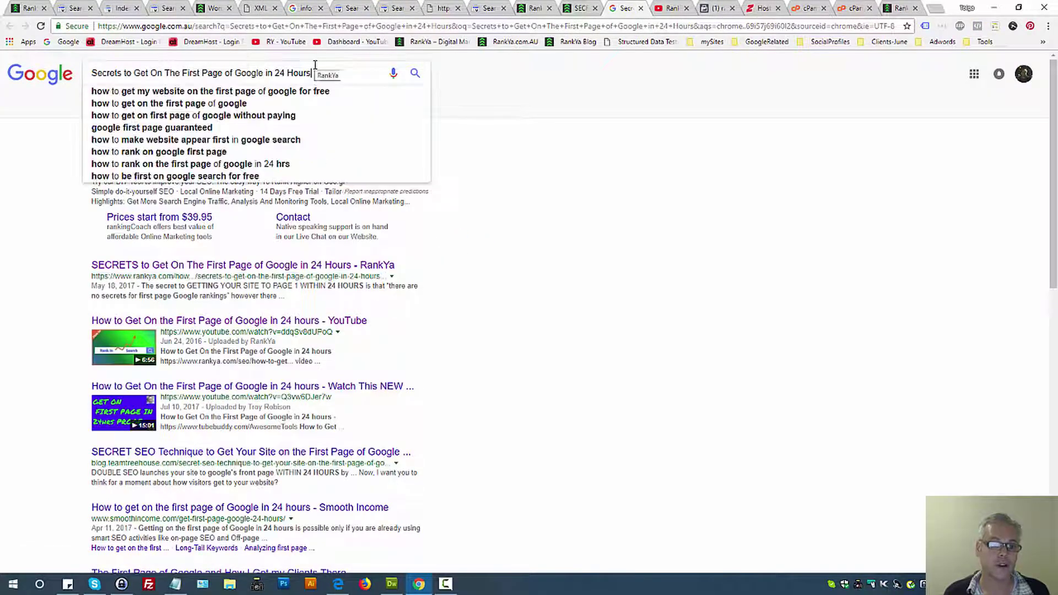
left_click(254, 115)
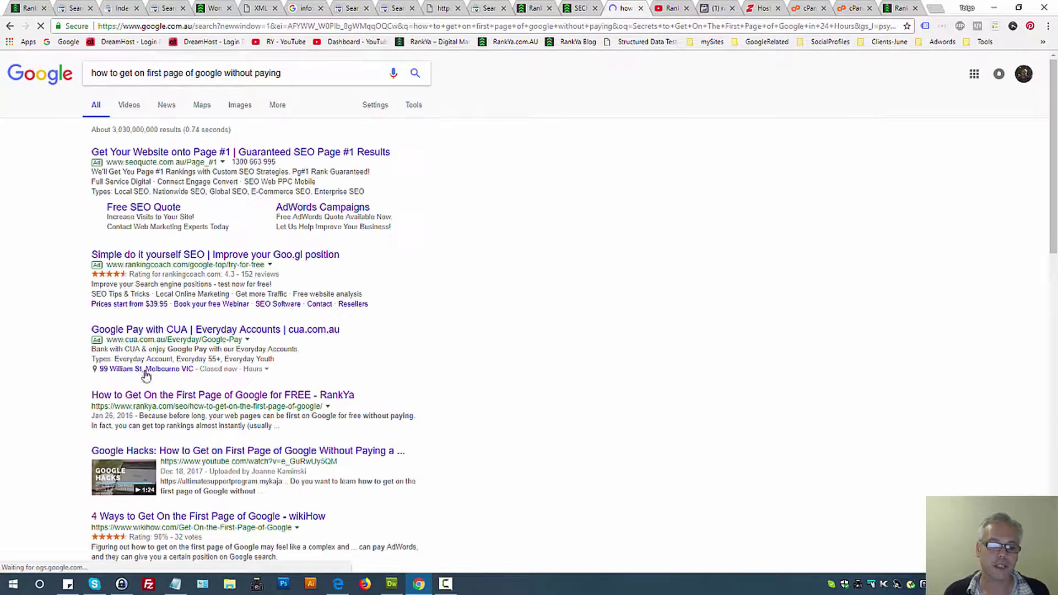
double_click(146, 406)
triple_click(184, 410)
left_click(572, 380)
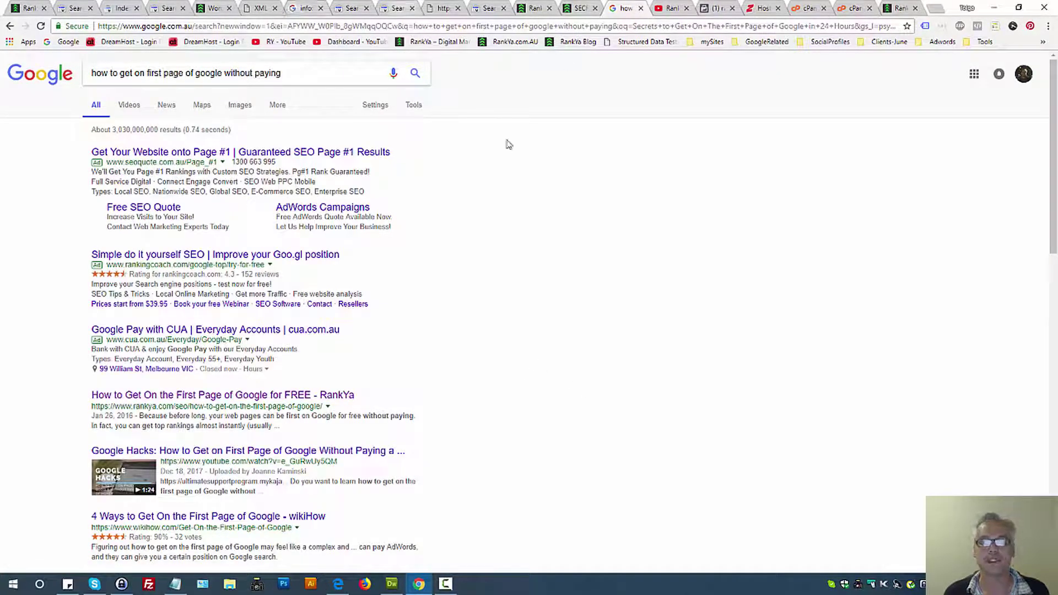
Revisit the old Search Console dashboard and the Soft 404 report, and bring up the RankYa YouTube channel.
left_click(348, 10)
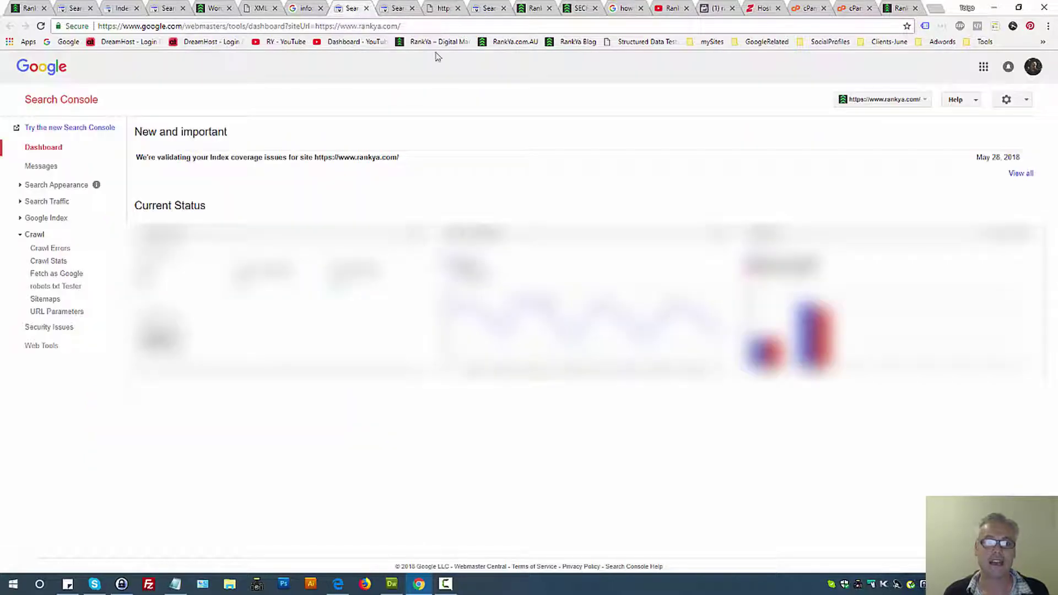
left_click(122, 8)
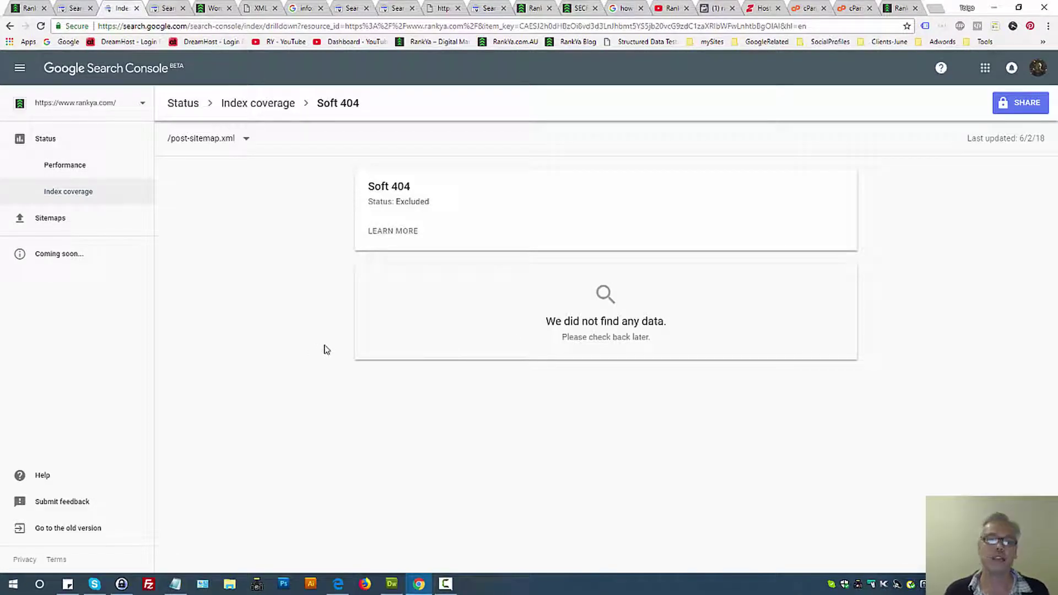
left_click(656, 8)
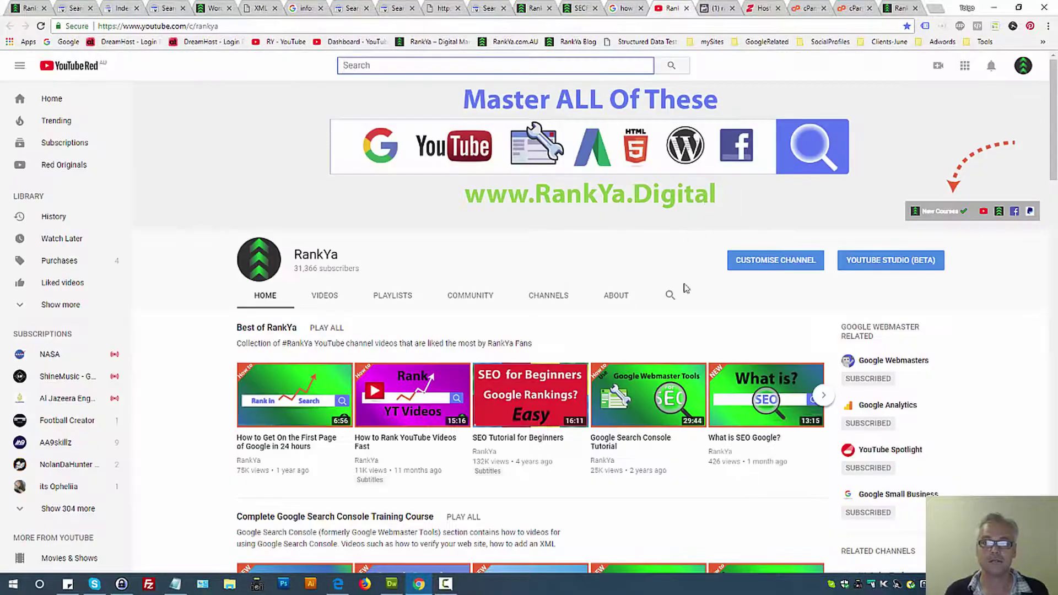